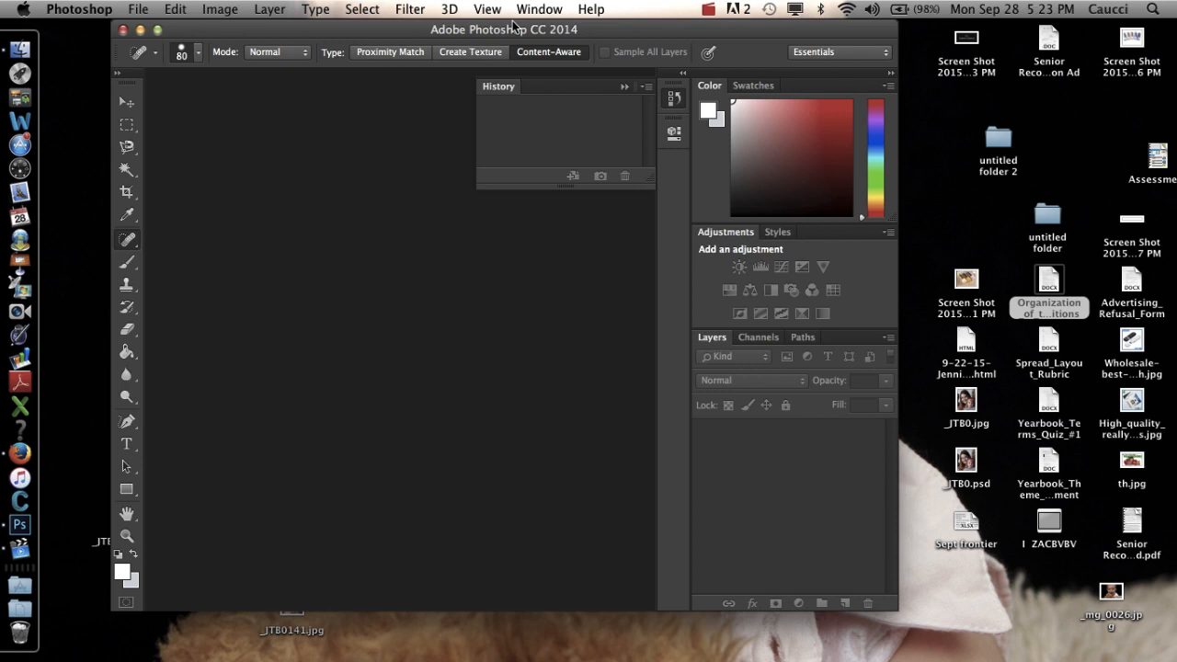
Start a new document and name it "Create Lightning".
click(140, 9)
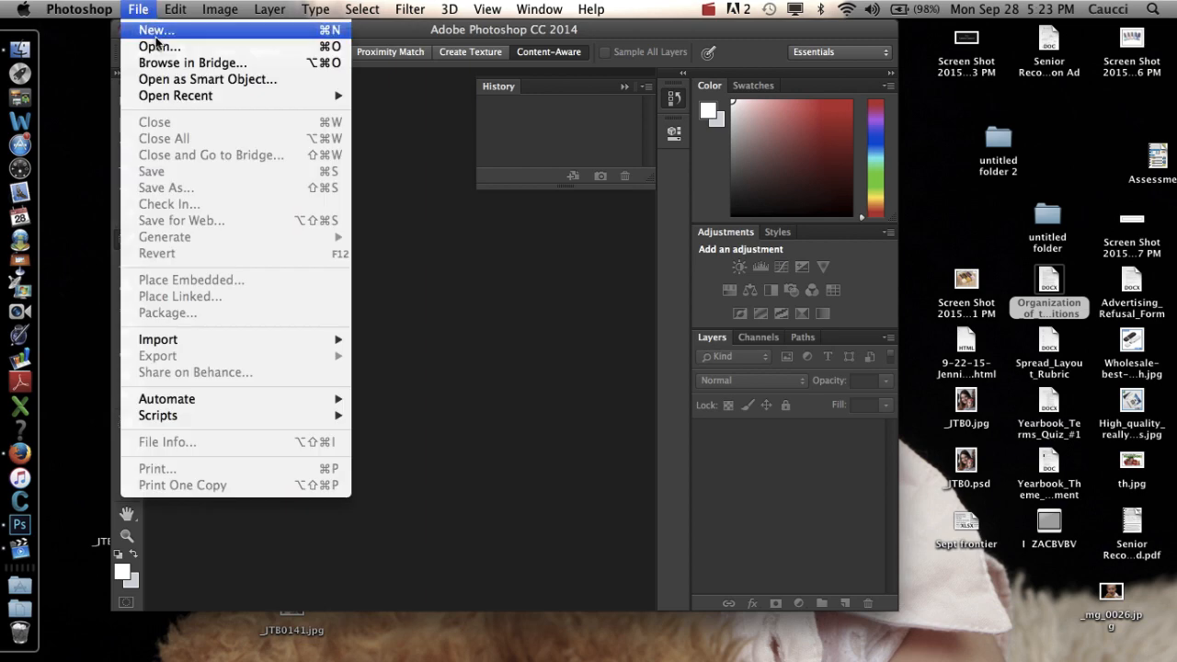
click(157, 35)
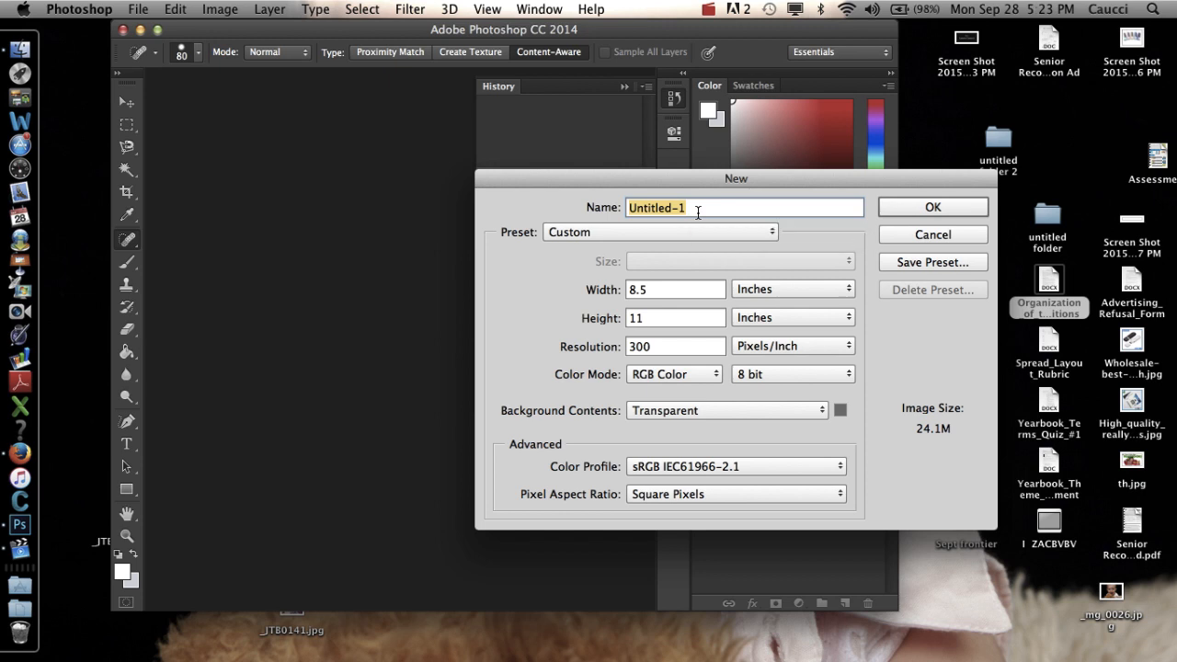
text(Create Li)
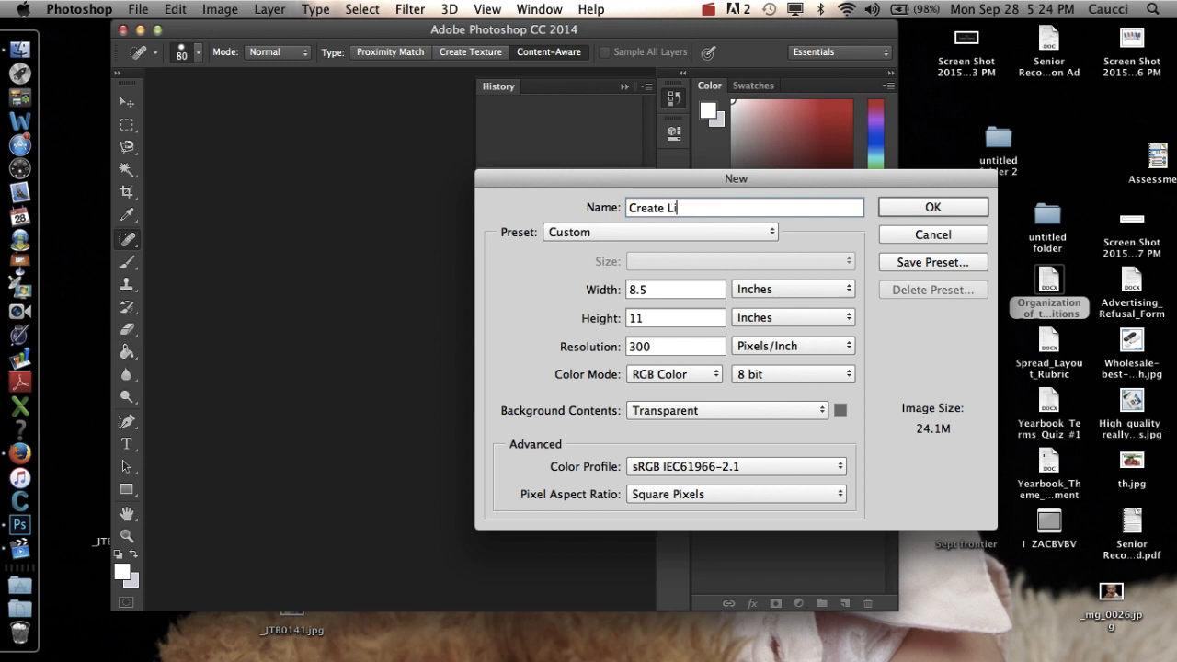
text(ghtning)
Set the new document's units to pixels, with a width of 700 and a height of 700.
click(752, 290)
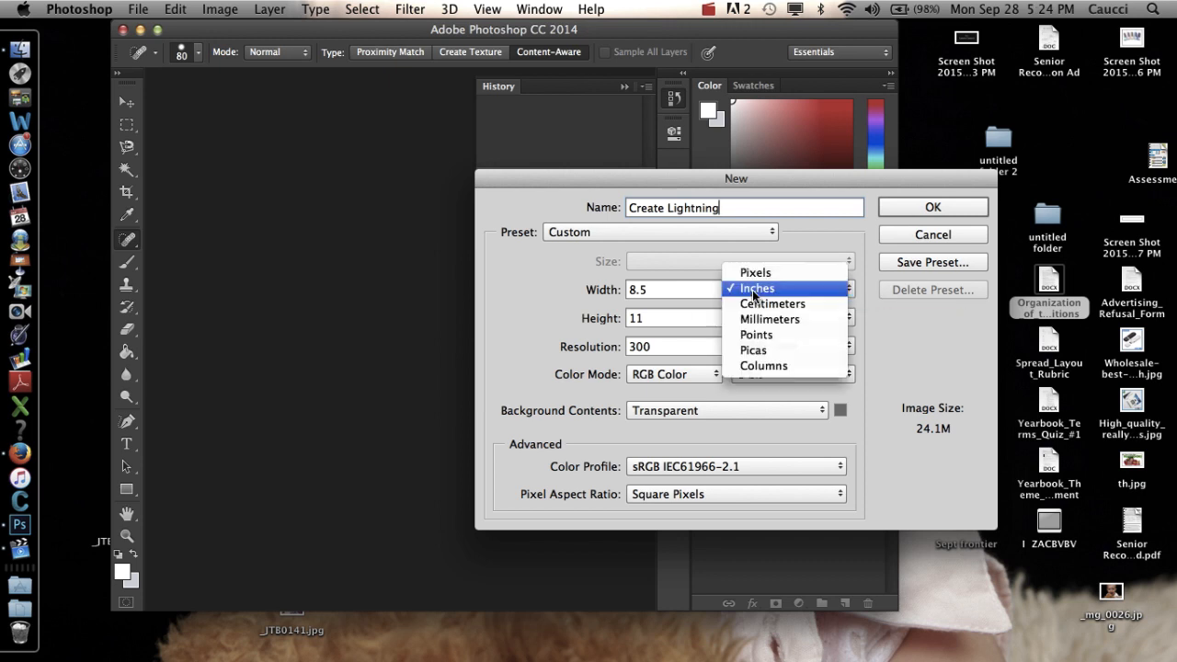
click(756, 273)
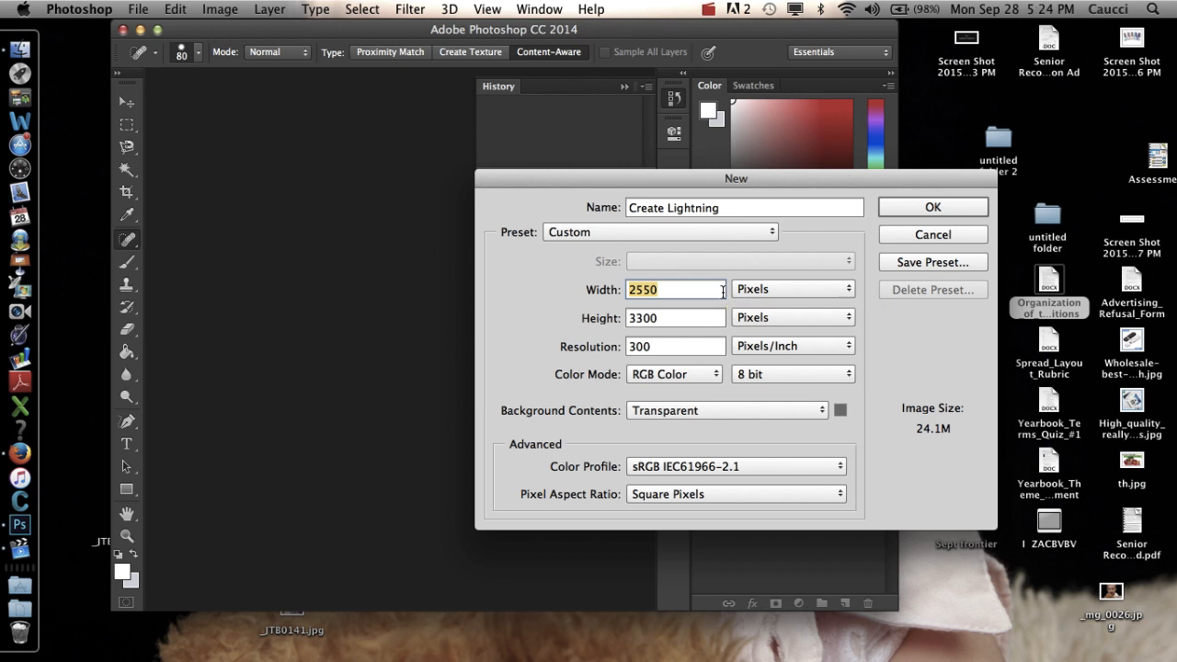
text(700)
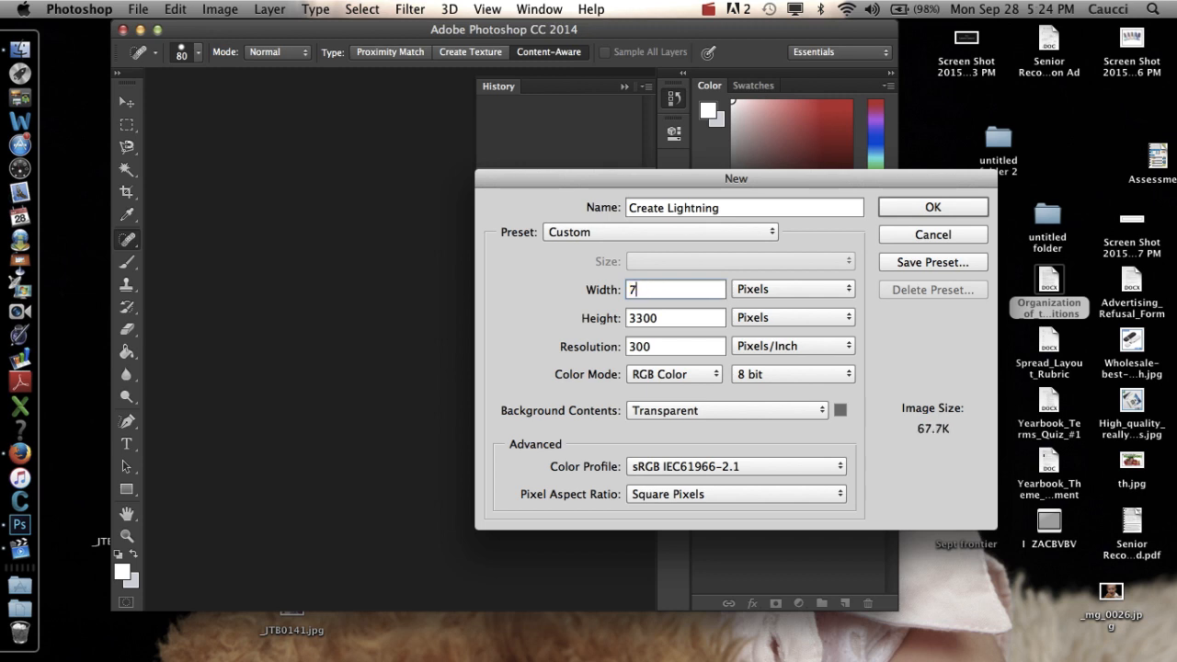
double_click(658, 321)
text(700)
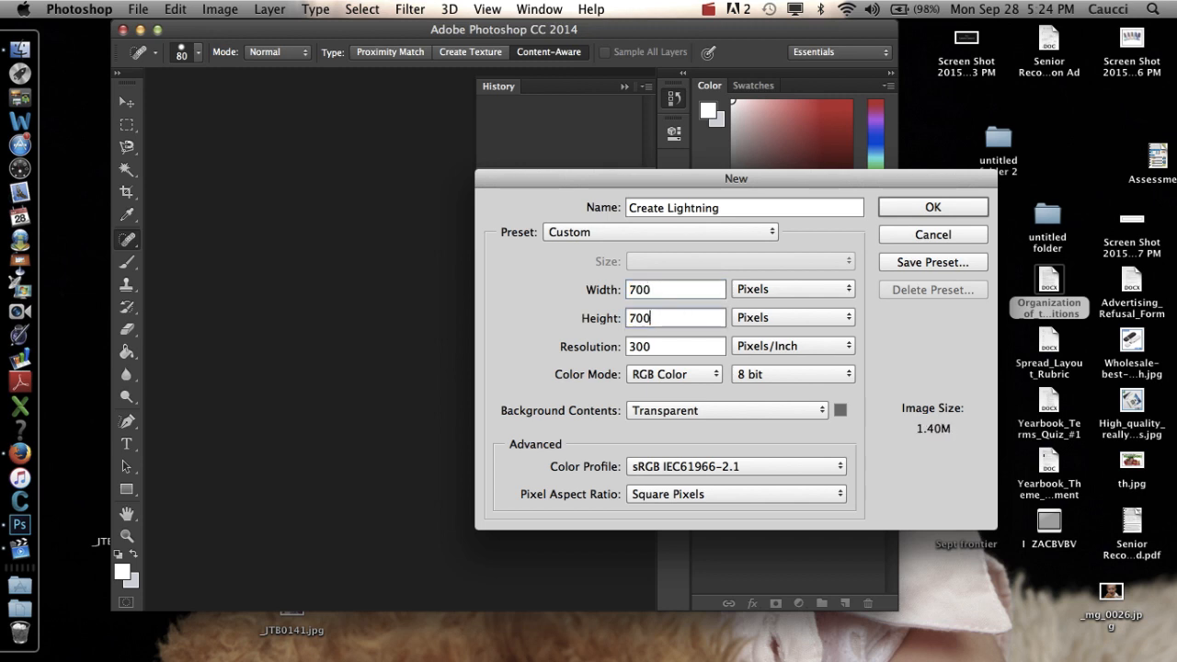
Set the document's resolution to 72 pixels/inch and its background contents to White.
double_click(678, 346)
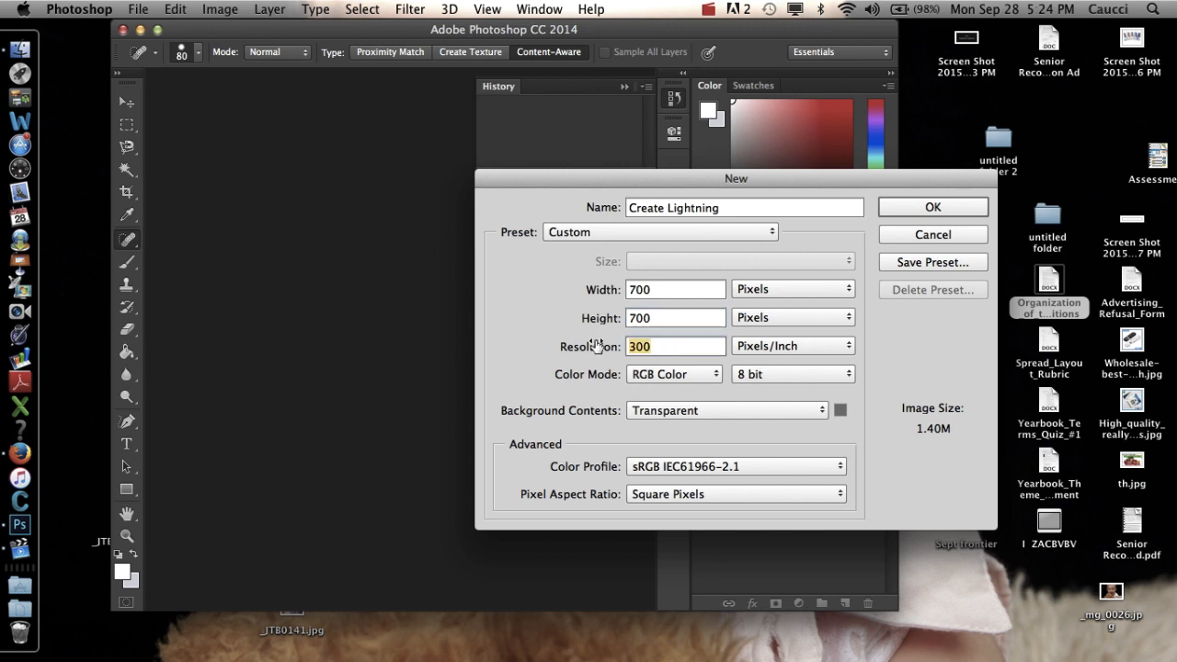
text(72)
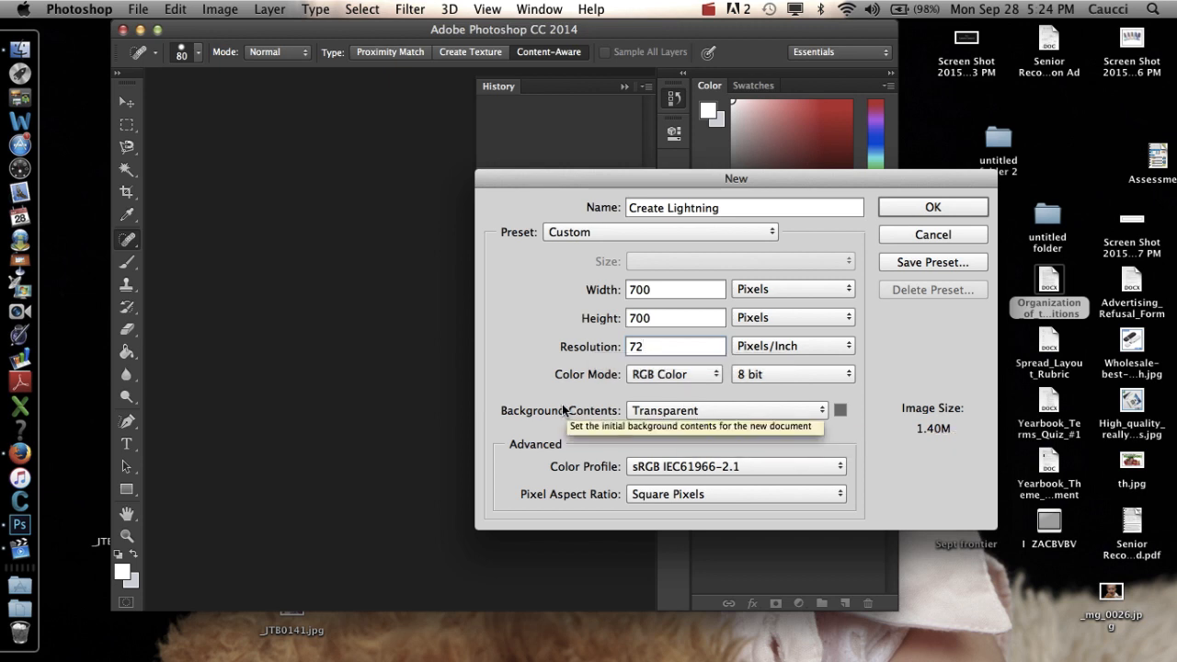
click(665, 411)
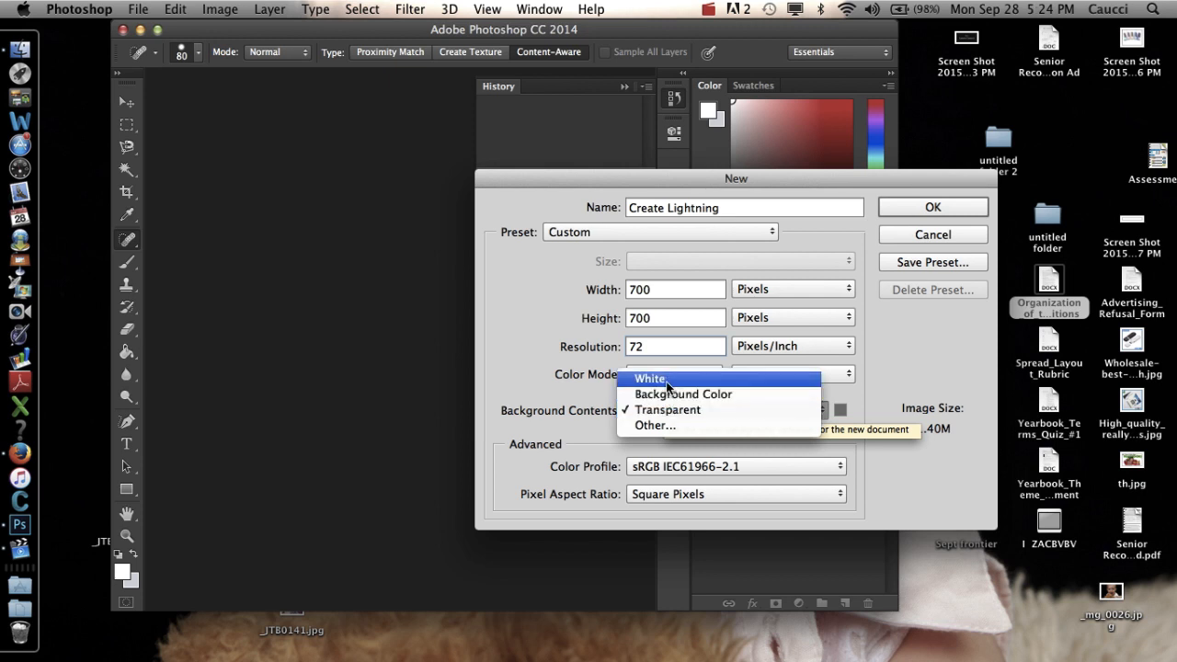
click(668, 387)
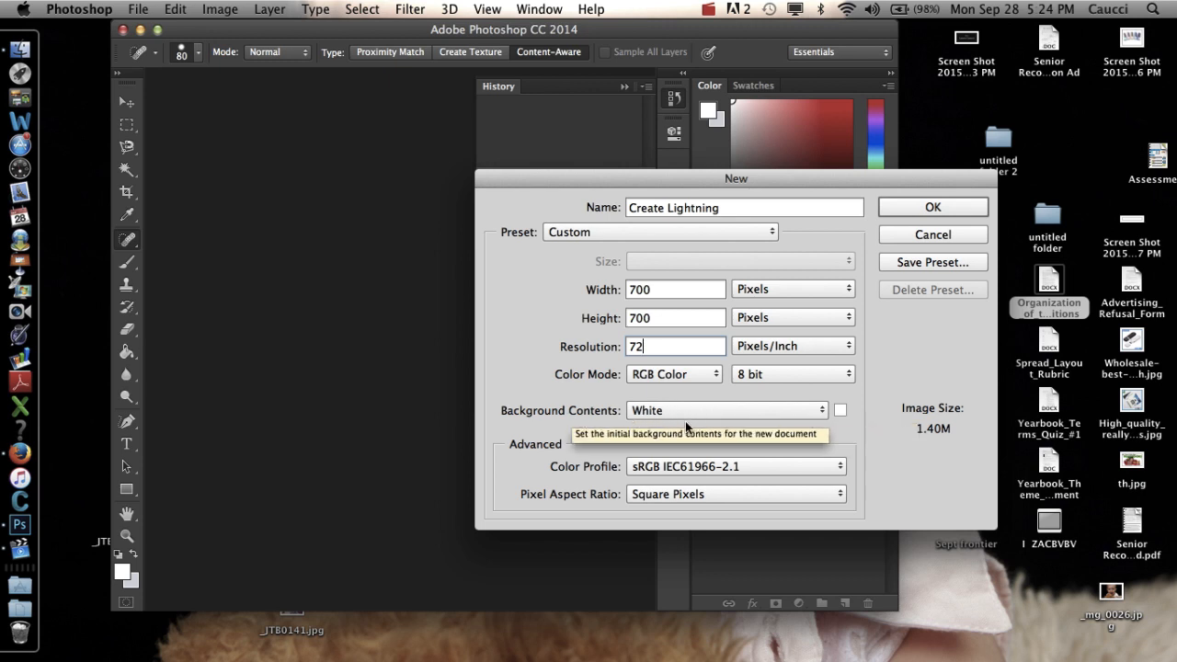
Create the document, dismiss the 3D features notice, and widen the application window across the screen.
click(907, 206)
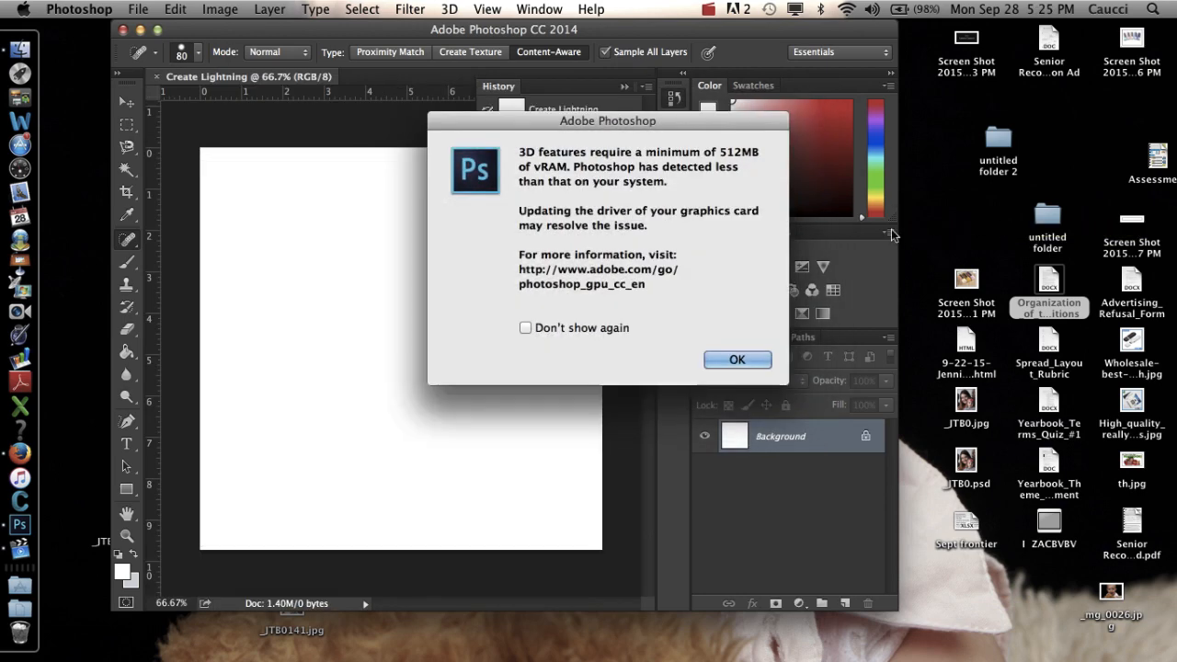
click(746, 362)
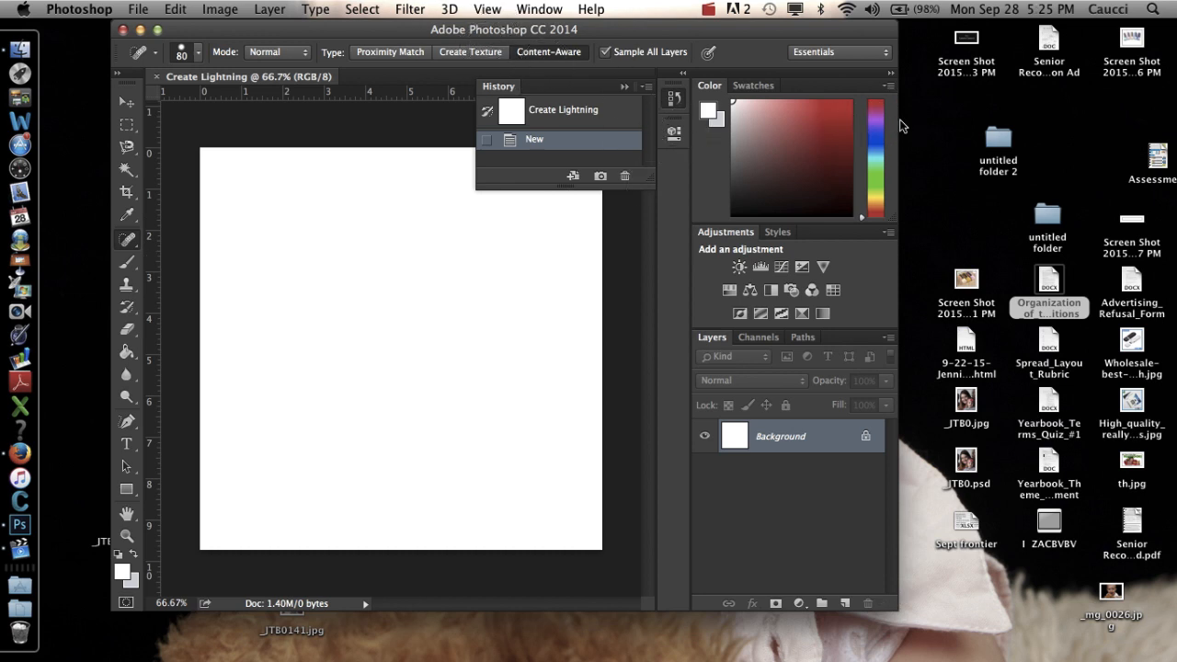
drag(897, 126, 1174, 144)
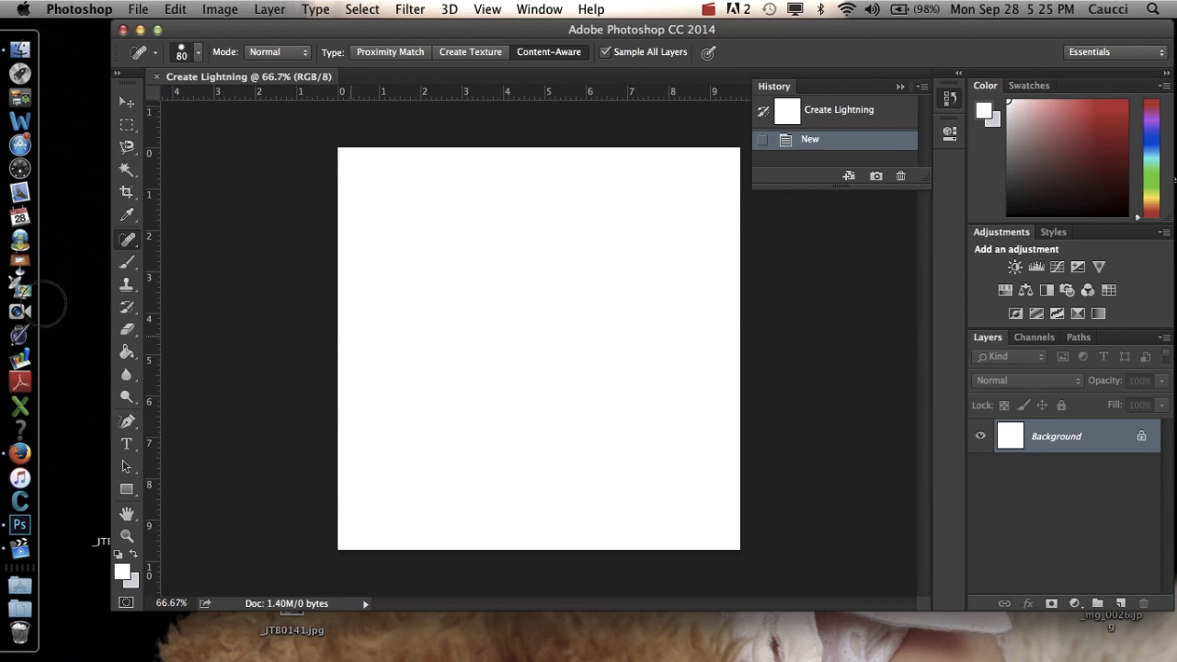
Reset the foreground and background colors to default black and white, and activate the Gradient tool.
click(118, 554)
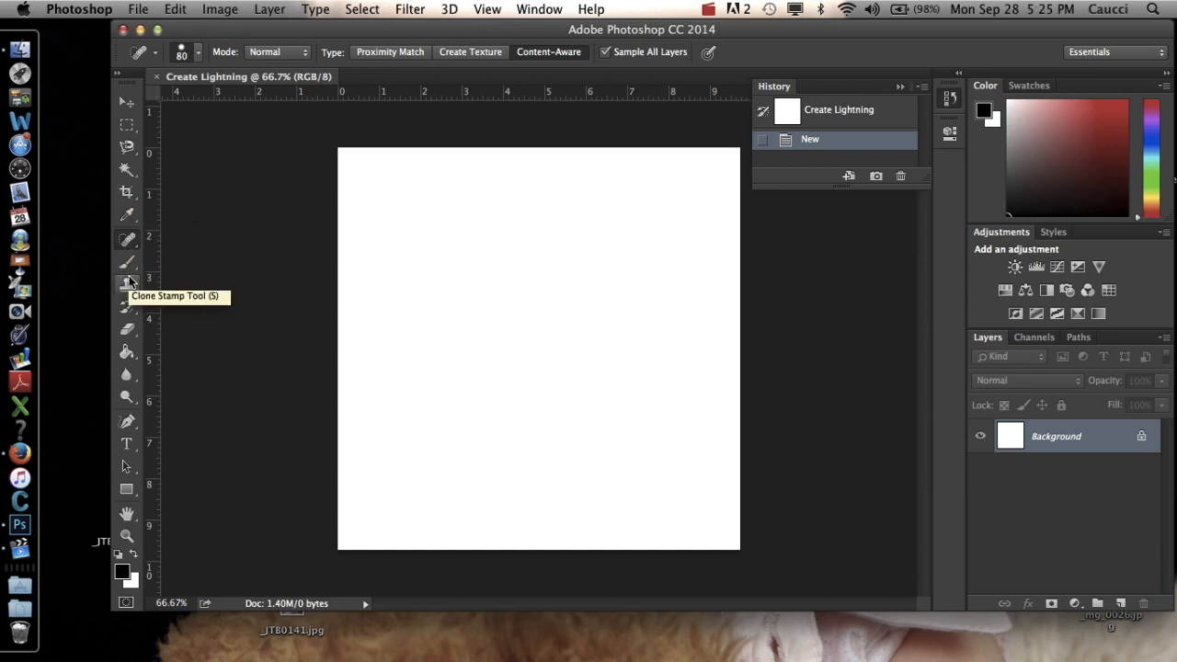
click(128, 354)
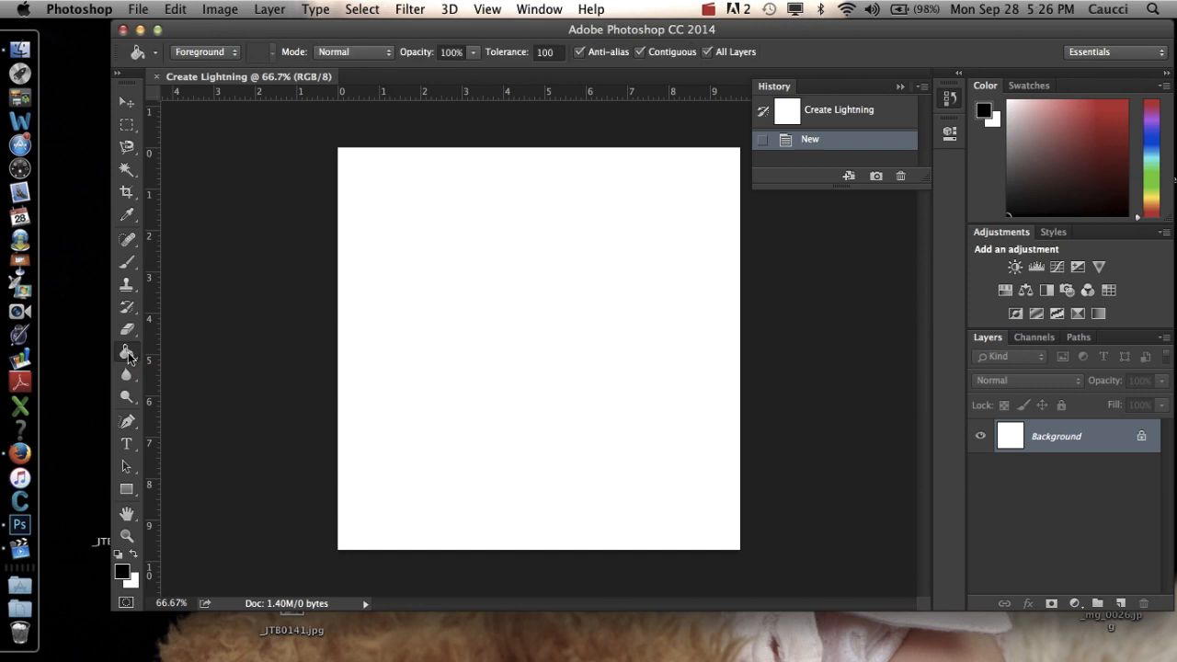
click(128, 352)
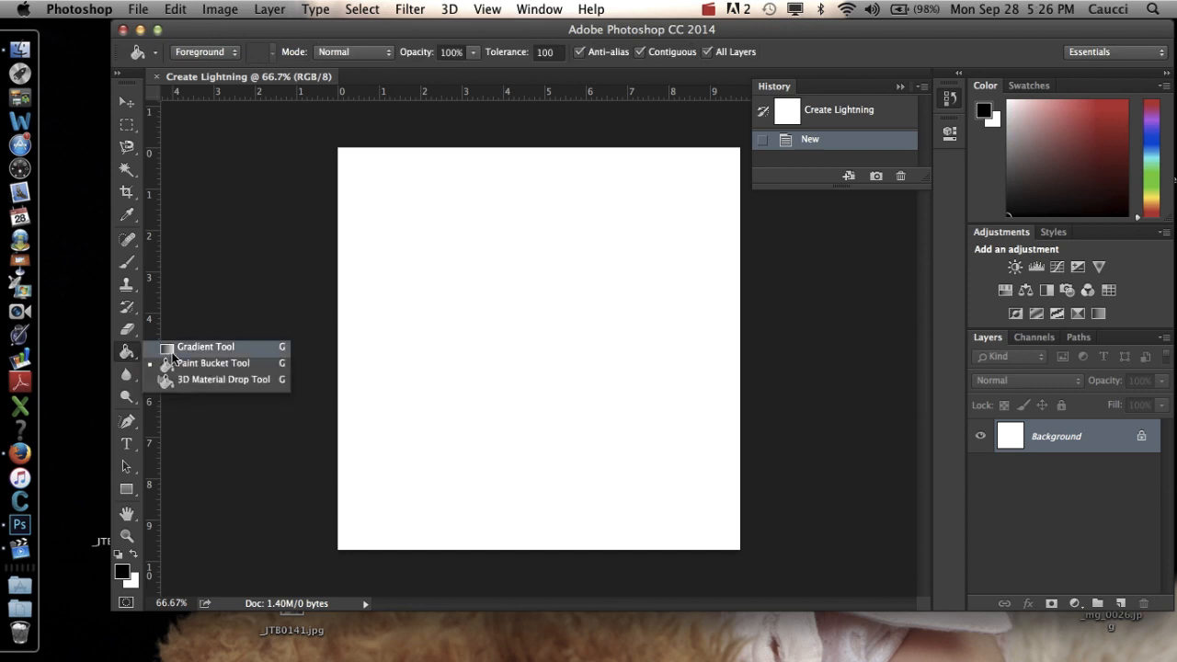
click(173, 353)
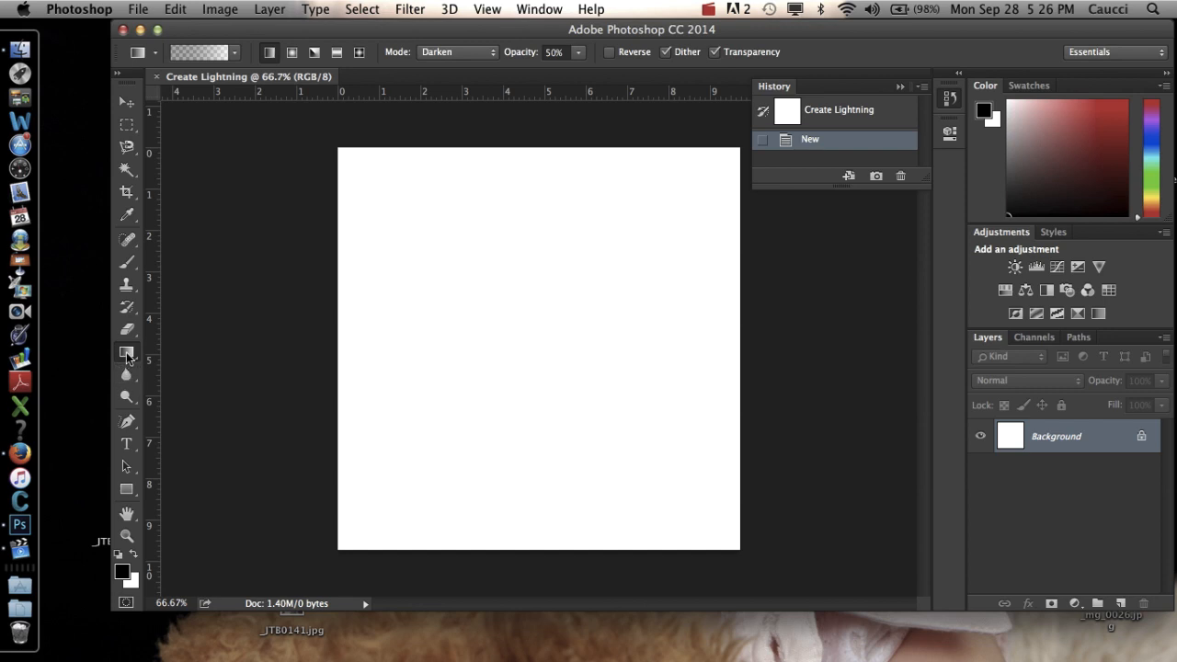
Choose the Foreground to Background preset in the Gradient Editor, keeping its name, and apply it.
click(198, 57)
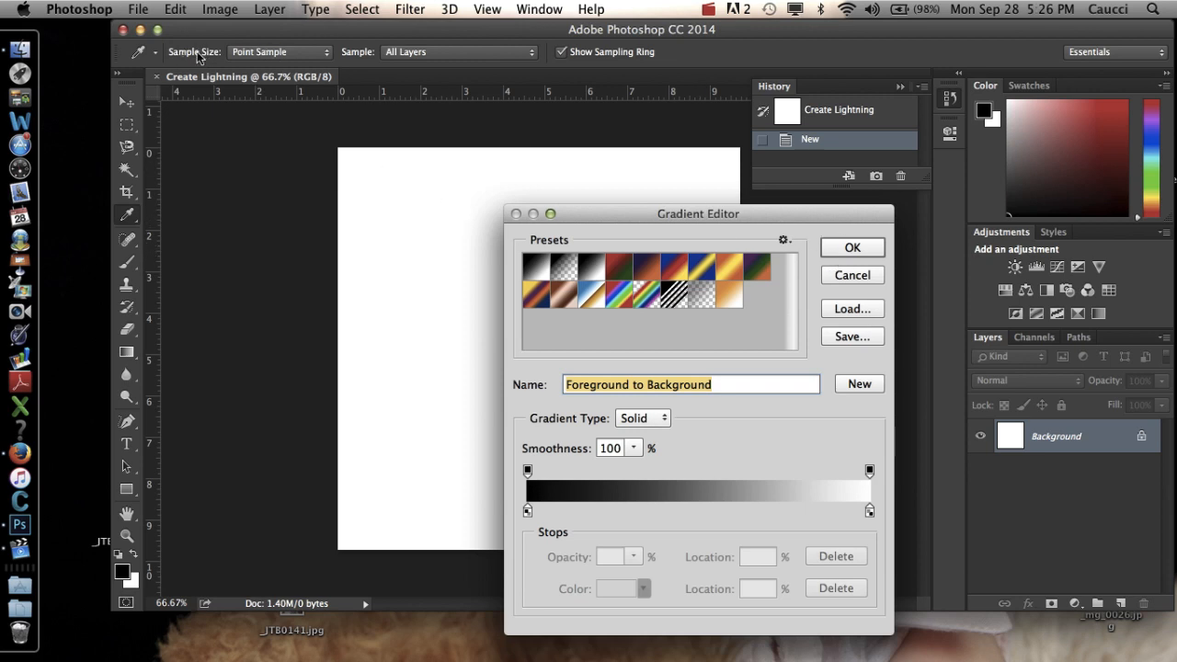
click(851, 275)
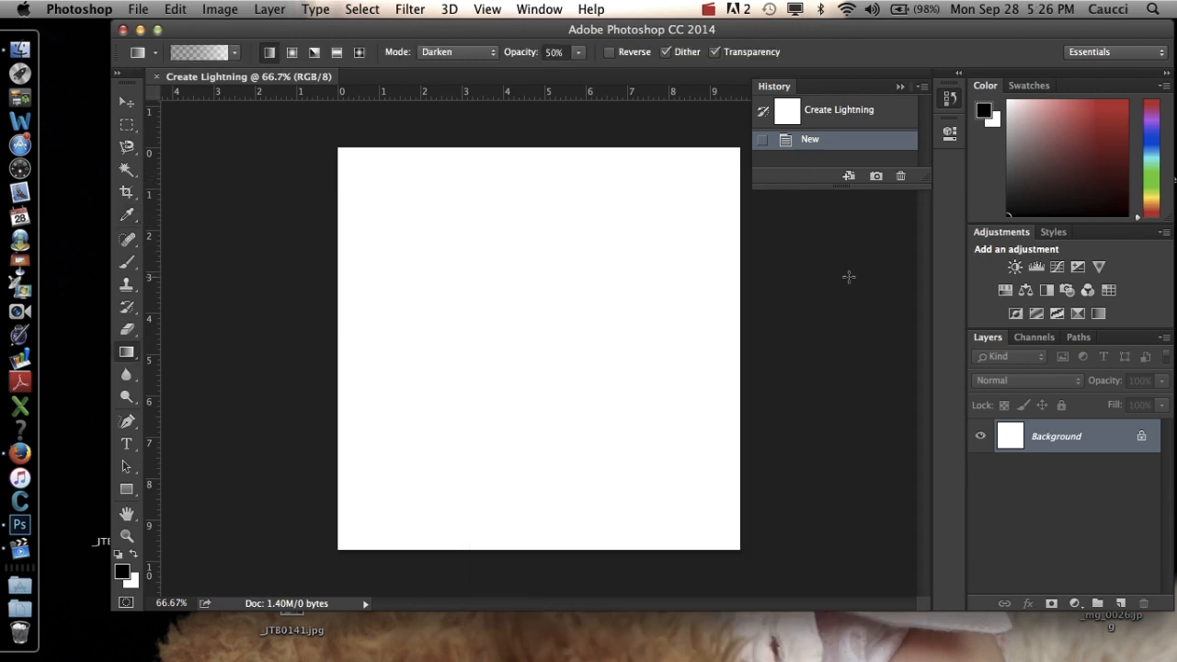
click(192, 55)
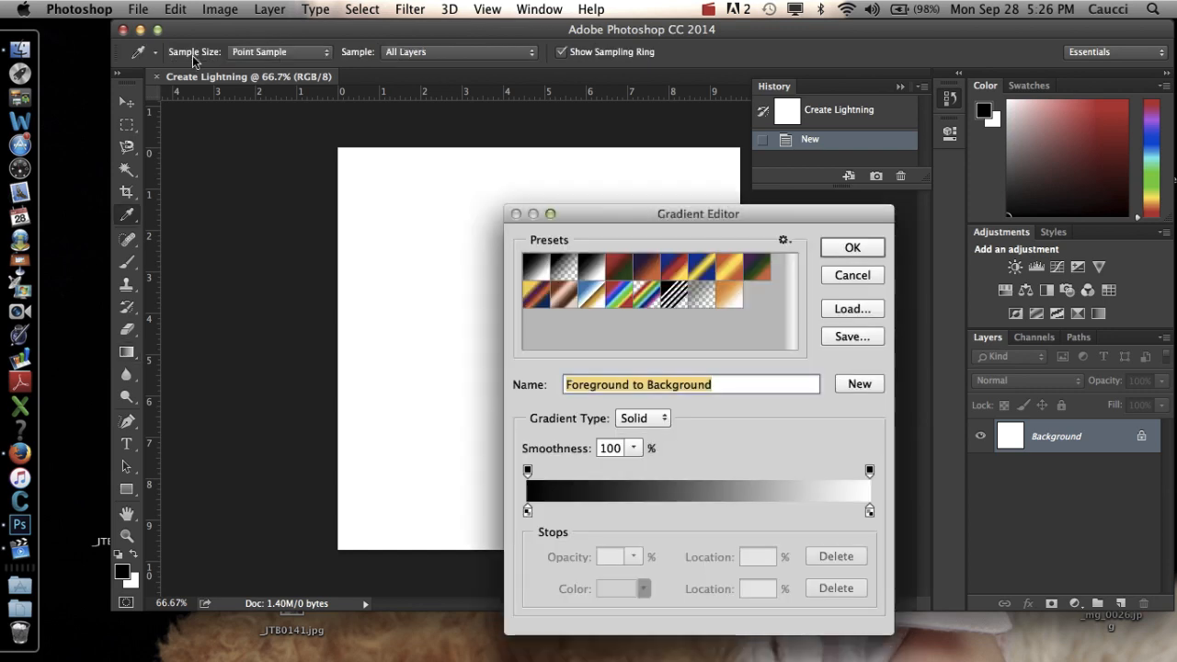
double_click(538, 276)
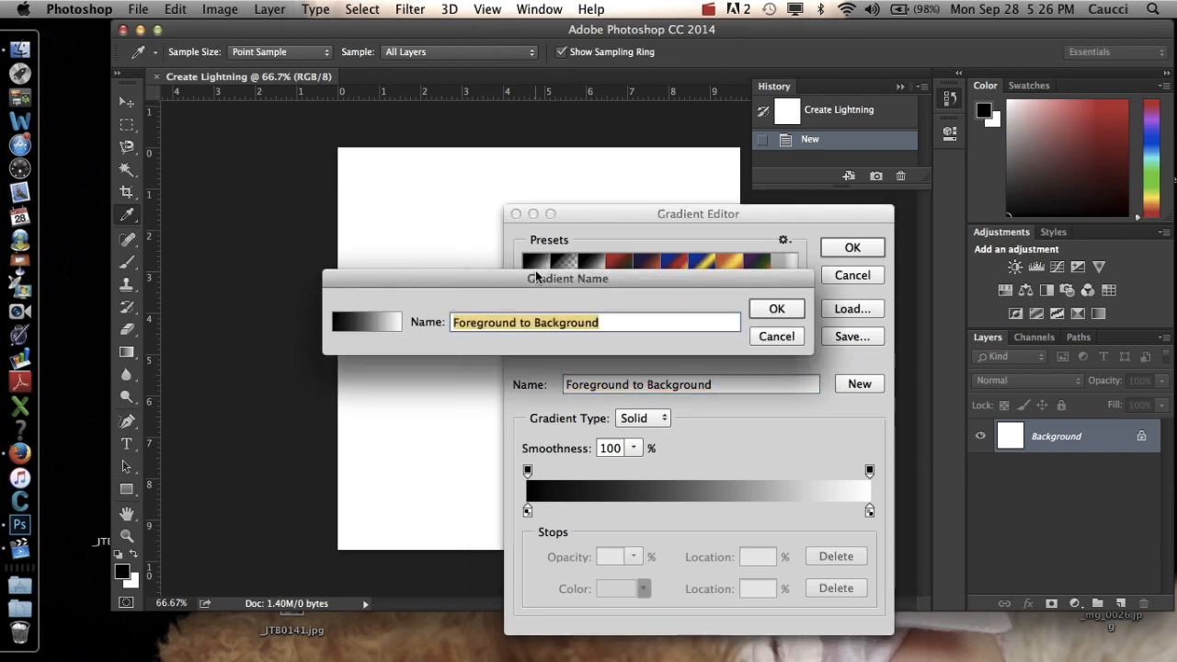
click(776, 309)
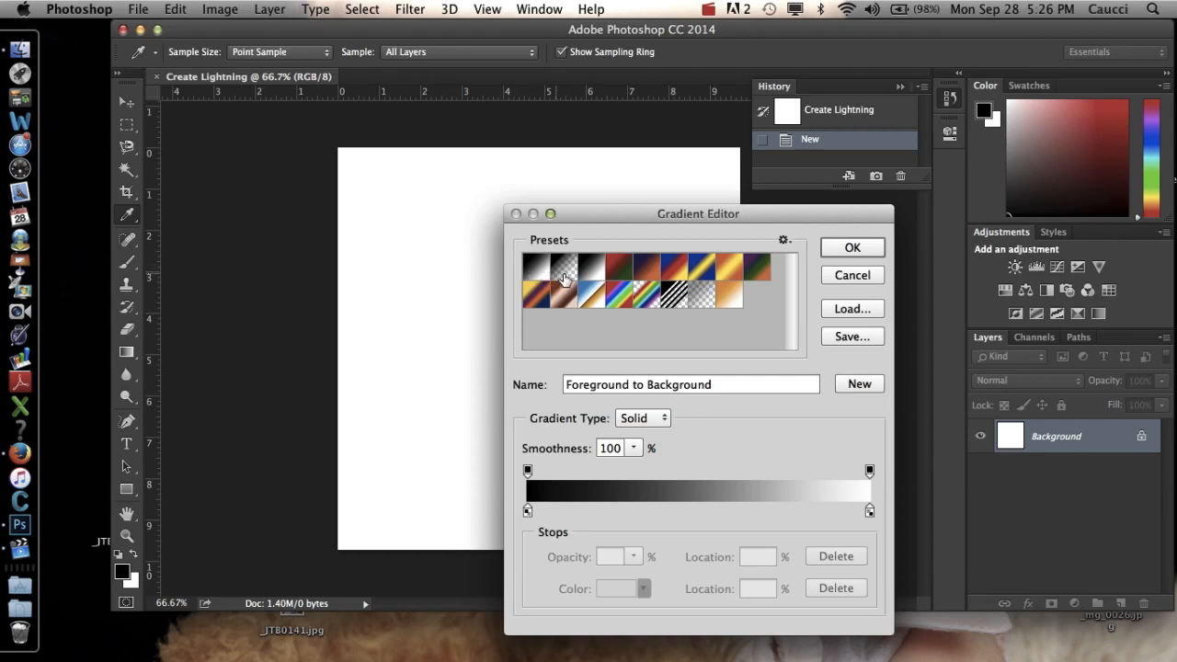
click(850, 250)
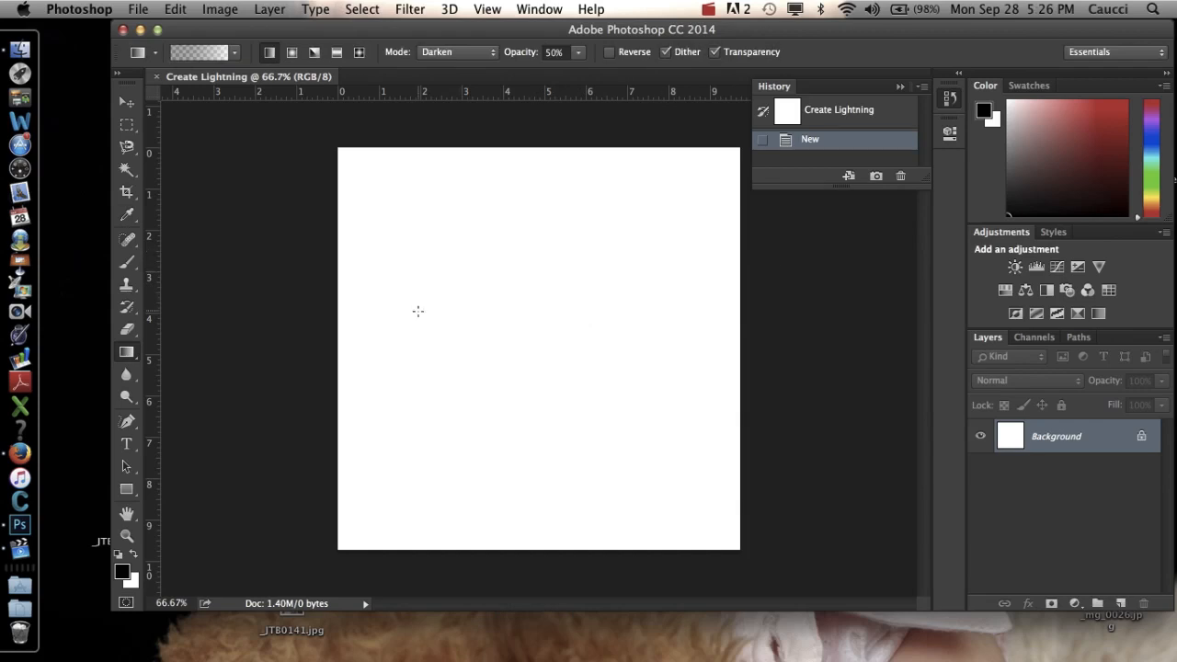
Try a top-to-bottom gradient on the canvas in Darken mode at 50% opacity, and undo it.
drag(512, 129, 493, 554)
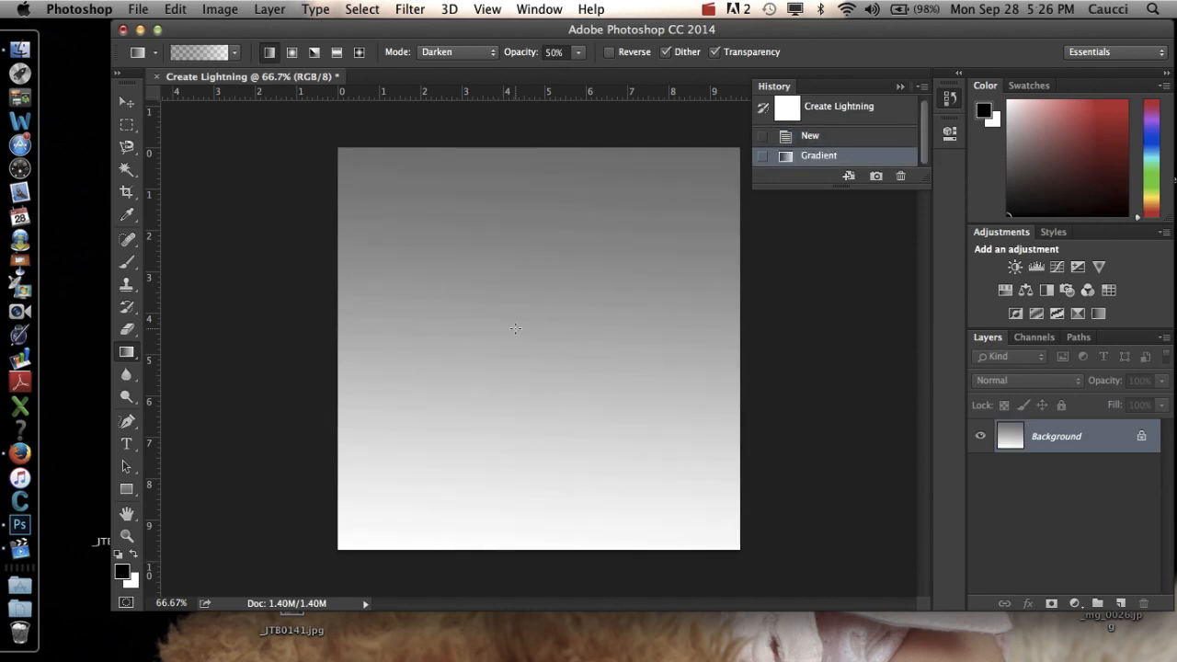
key(super+z)
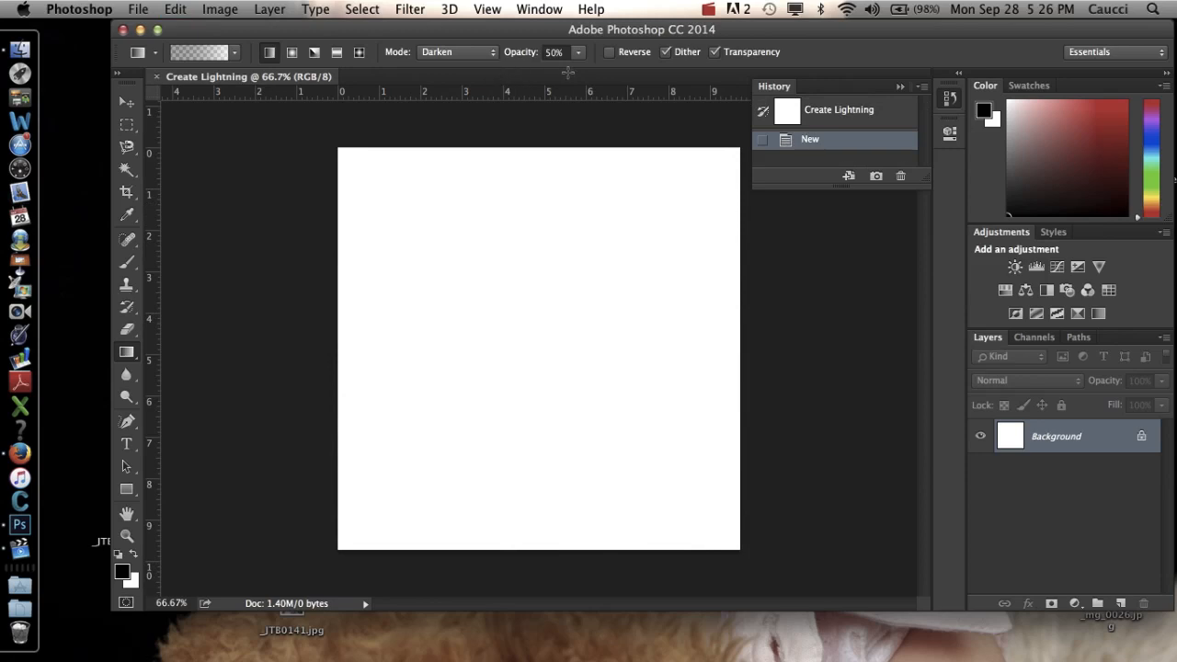
Set the Gradient tool's blending mode to Normal and its opacity to 100%.
click(488, 56)
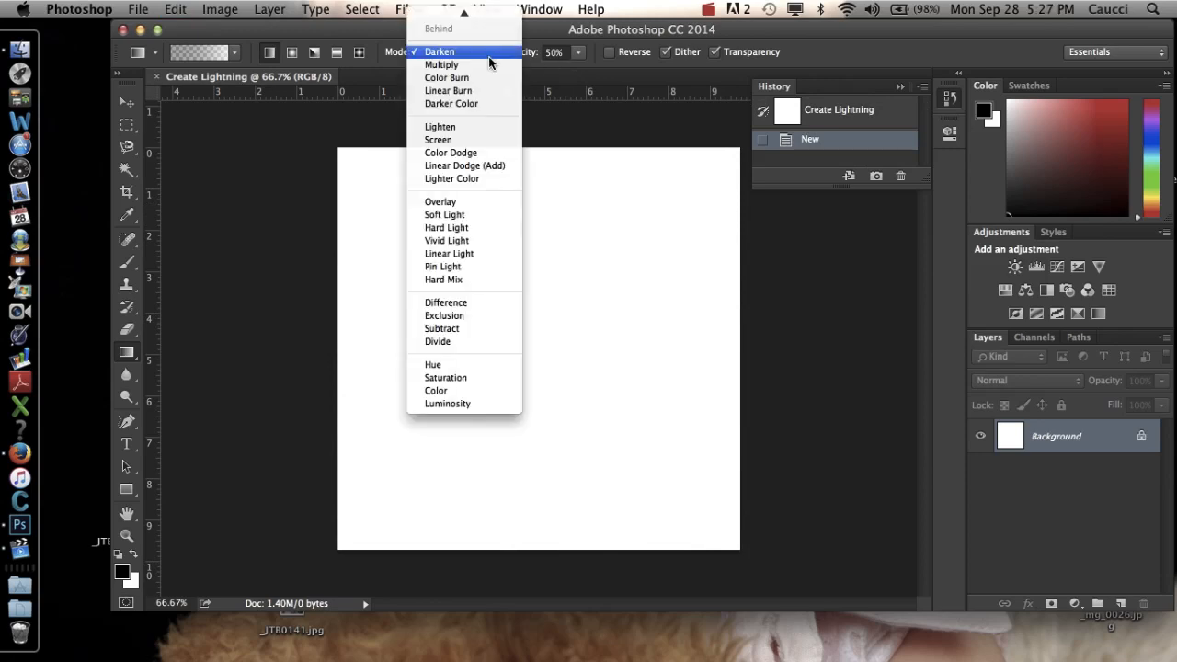
click(486, 16)
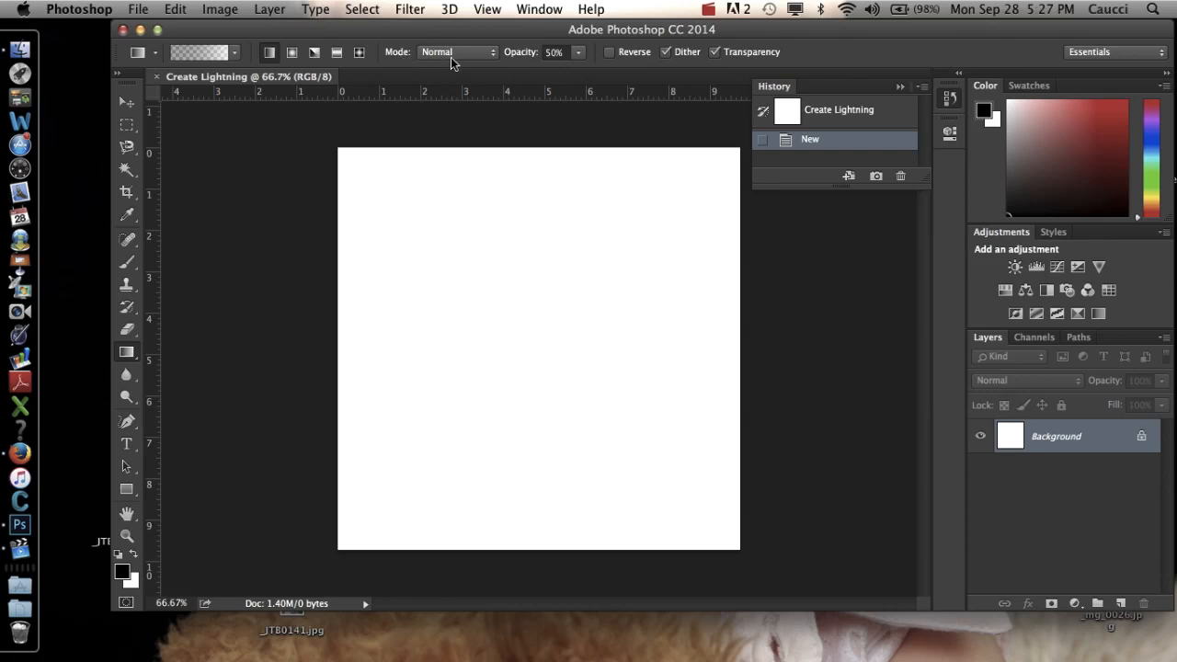
click(578, 54)
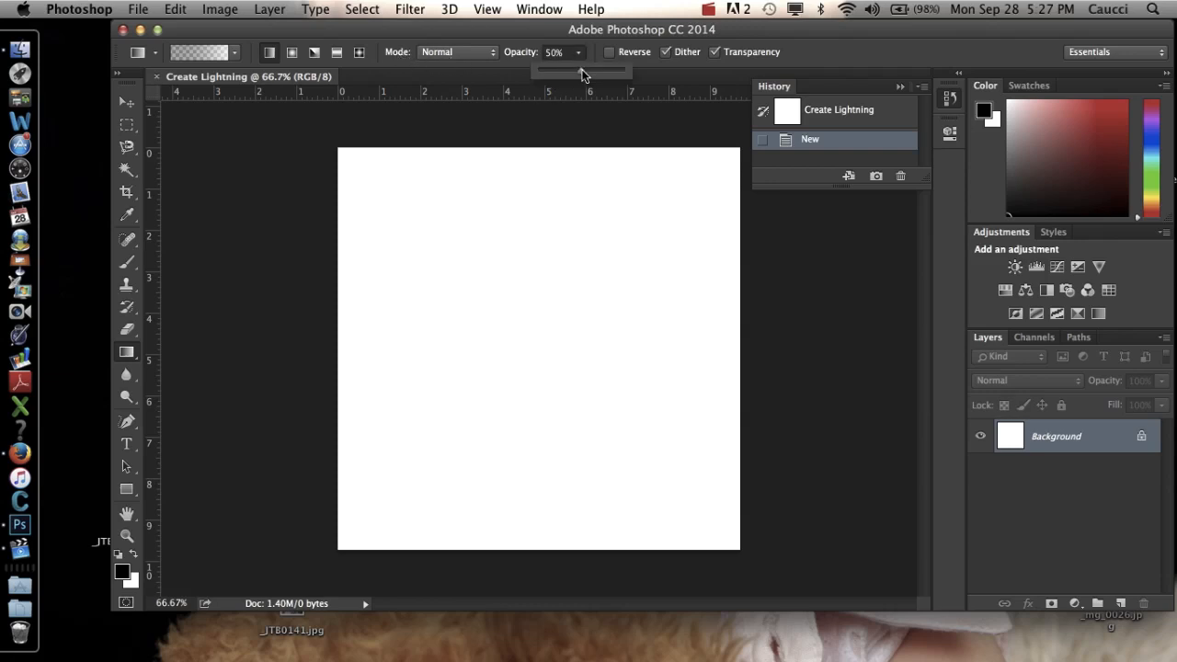
click(619, 69)
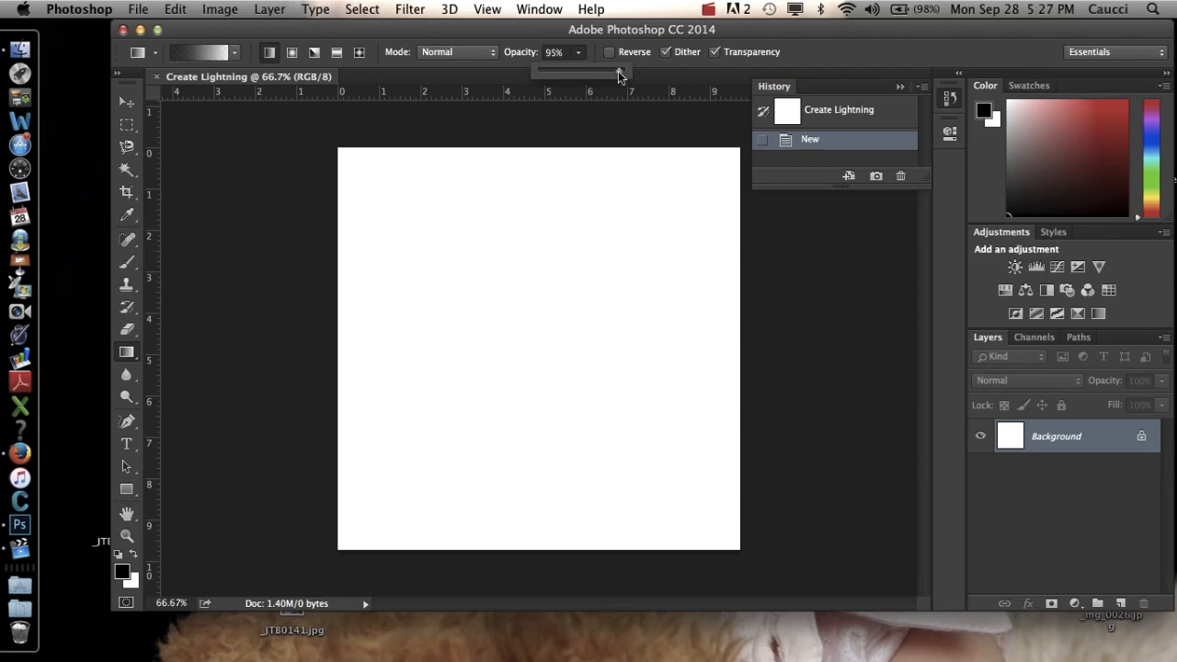
click(622, 71)
click(286, 247)
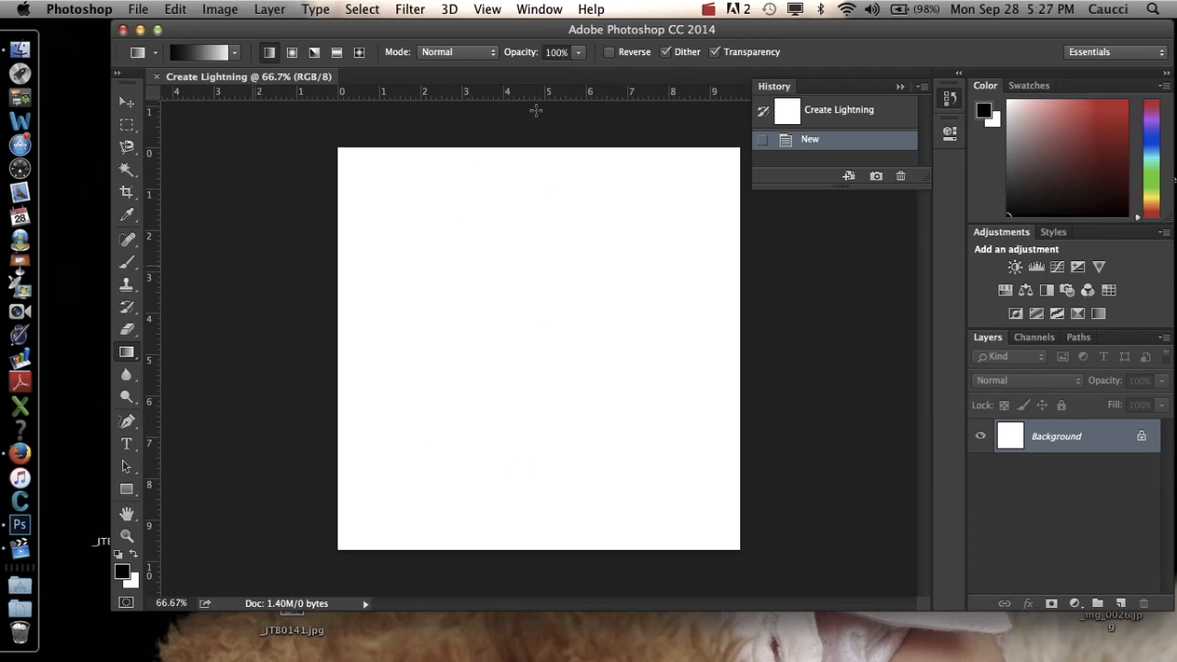
Try the black-to-white gradient from top to bottom and from bottom to top of the canvas, undoing each attempt.
drag(536, 109, 535, 568)
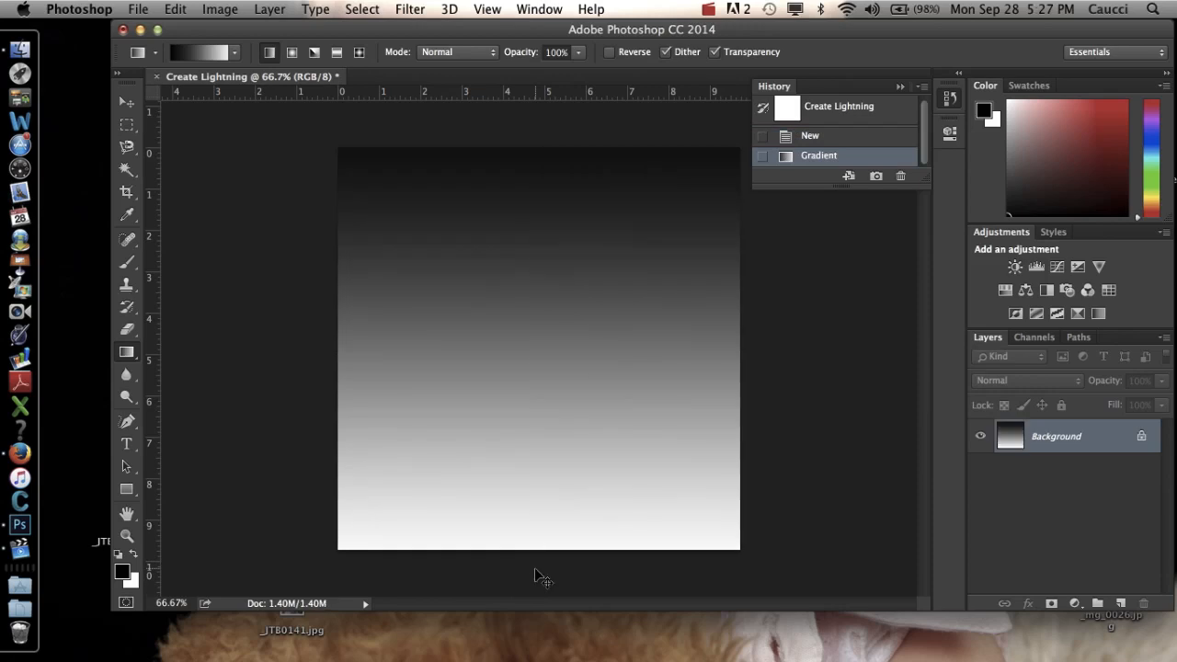
key(super+z)
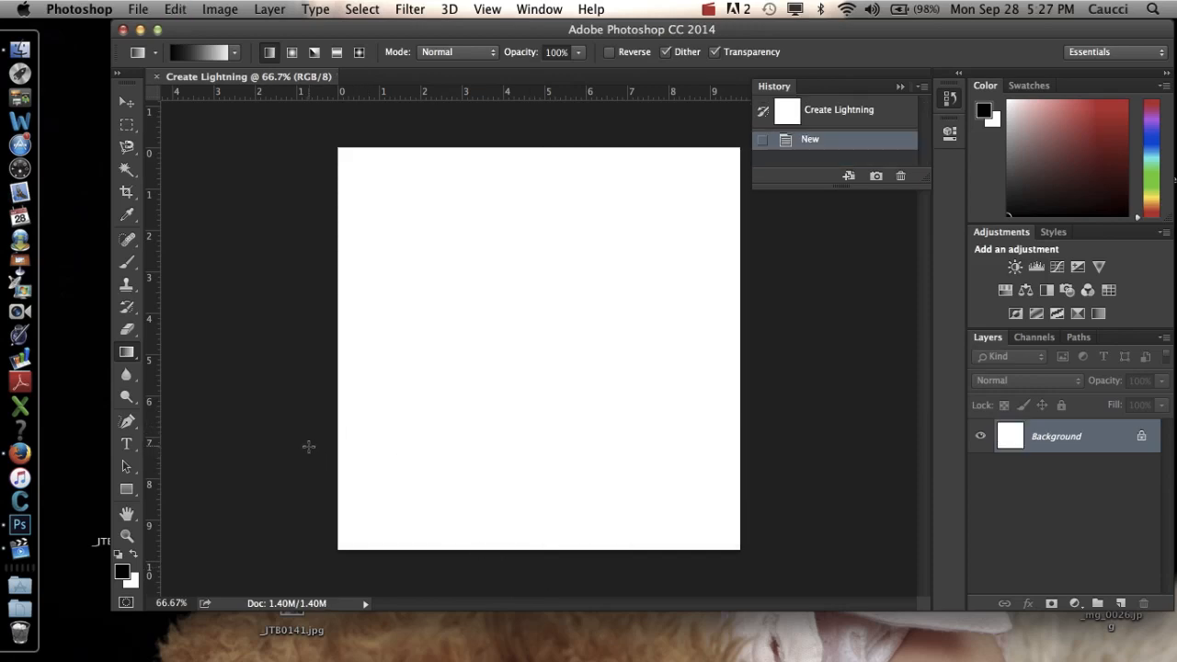
drag(475, 561, 552, 132)
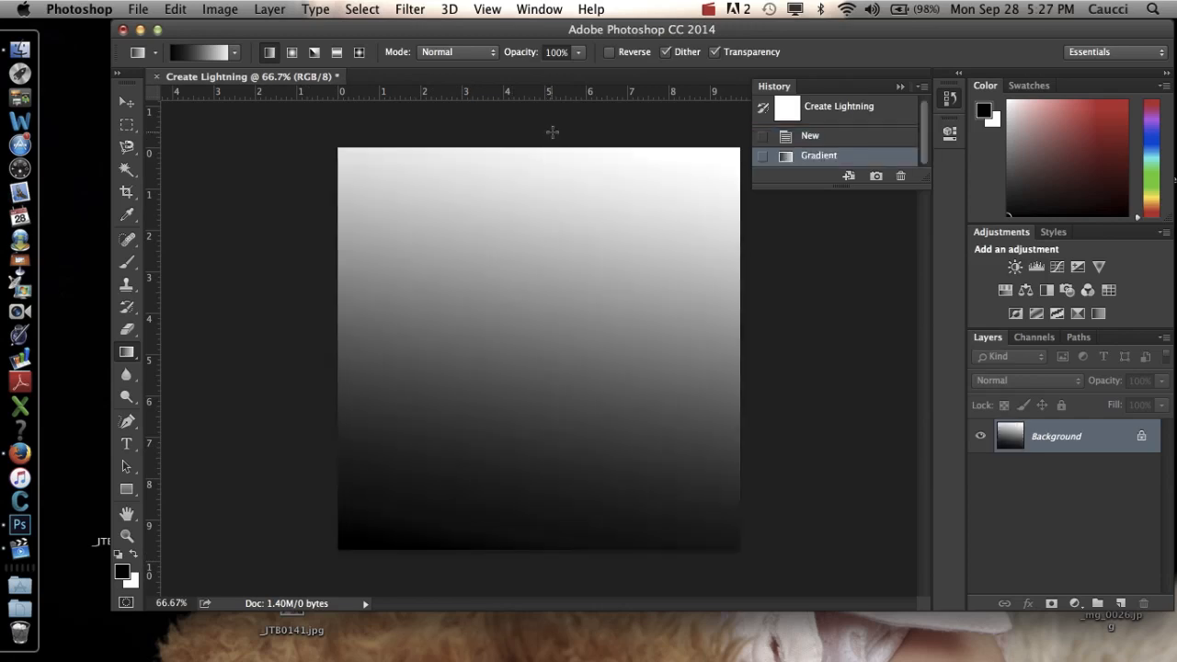
key(super+z)
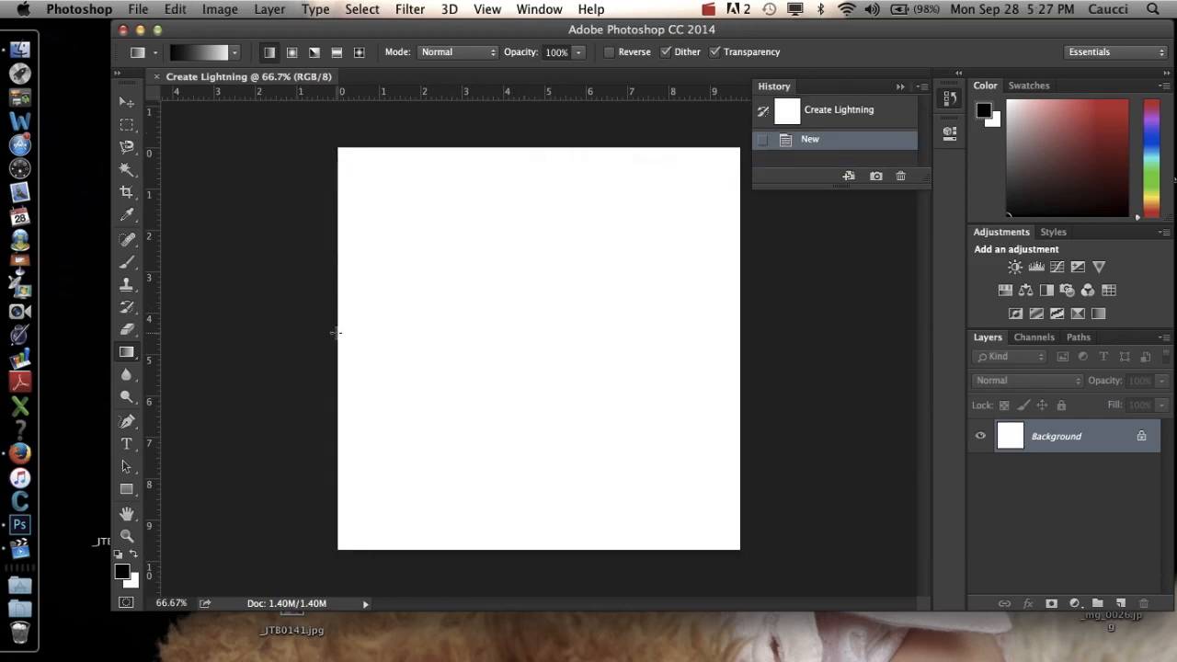
Draw a straight black-to-white gradient from the left side of the canvas to the right side.
drag(308, 332, 840, 341)
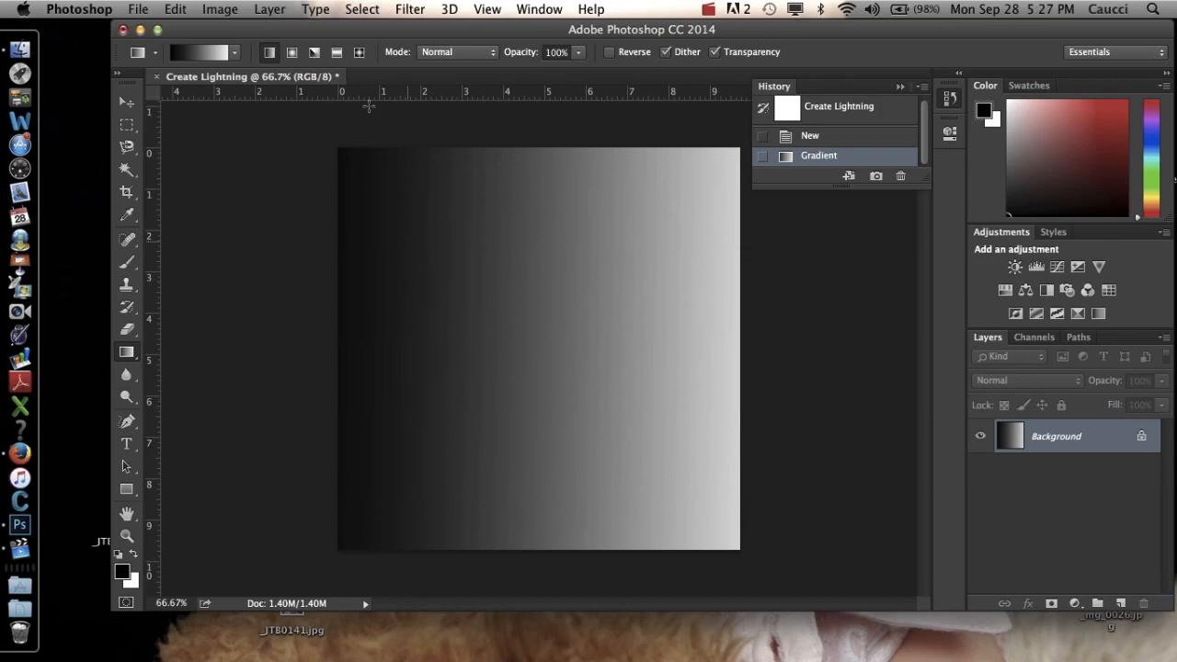
Try the Difference Clouds render filter on the gradient, and undo it.
click(411, 10)
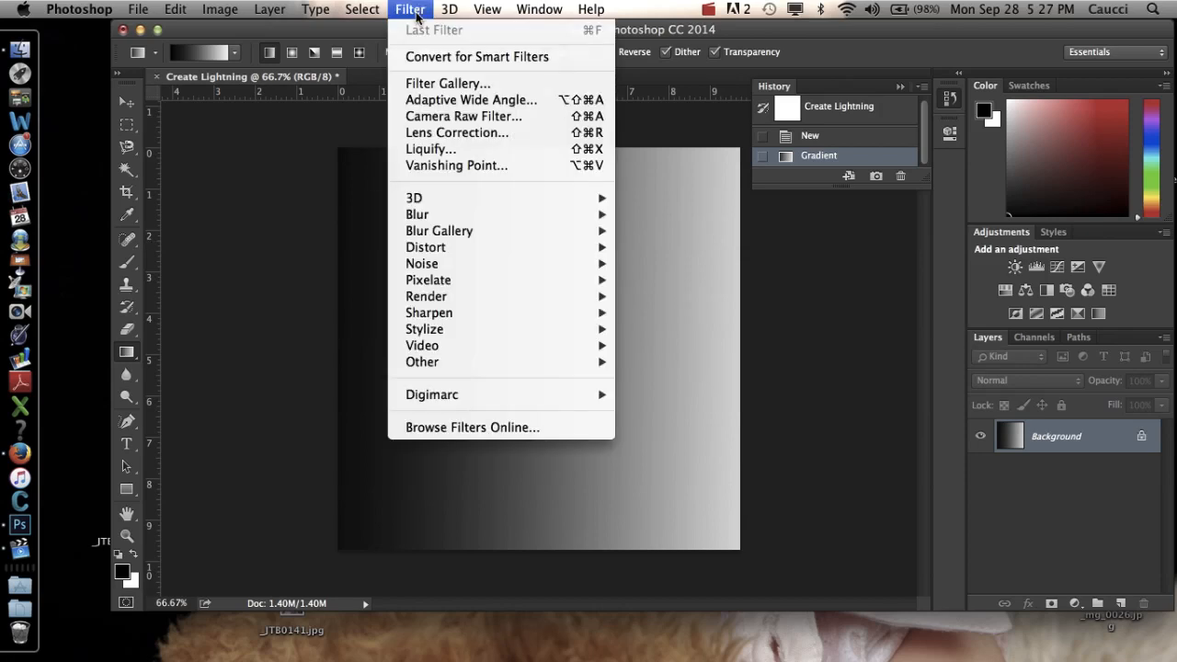
mouse_move(455, 297)
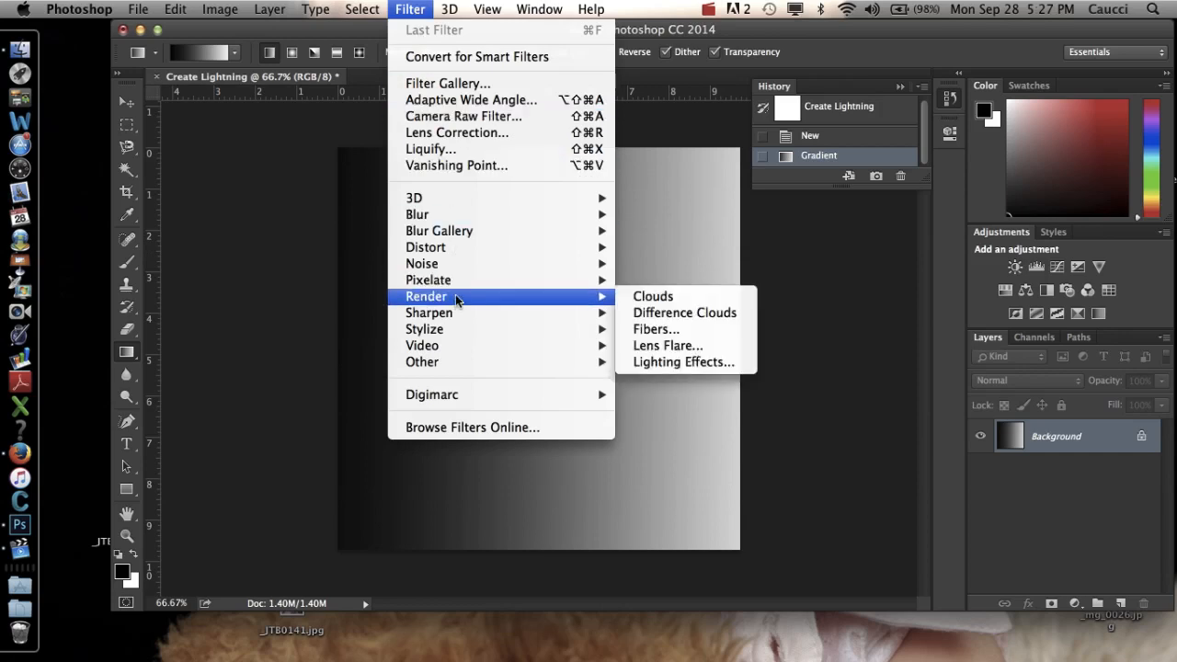
click(684, 314)
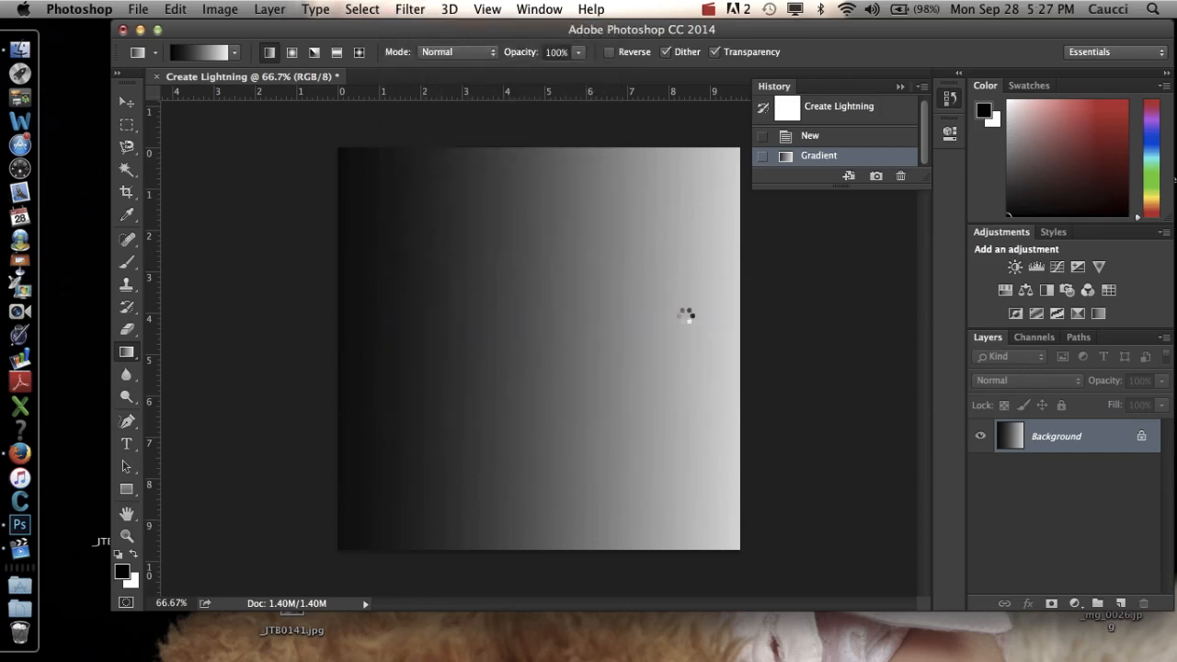
key(super+z)
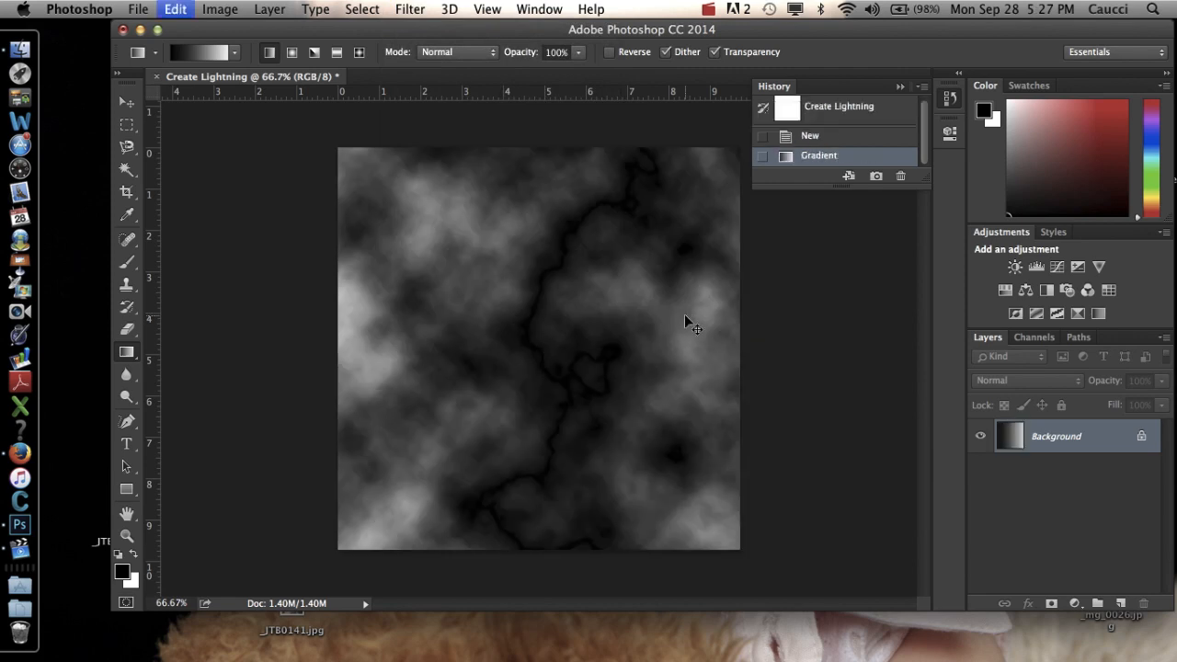
Apply the Difference Clouds render filter to the gradient on the Background layer.
click(407, 9)
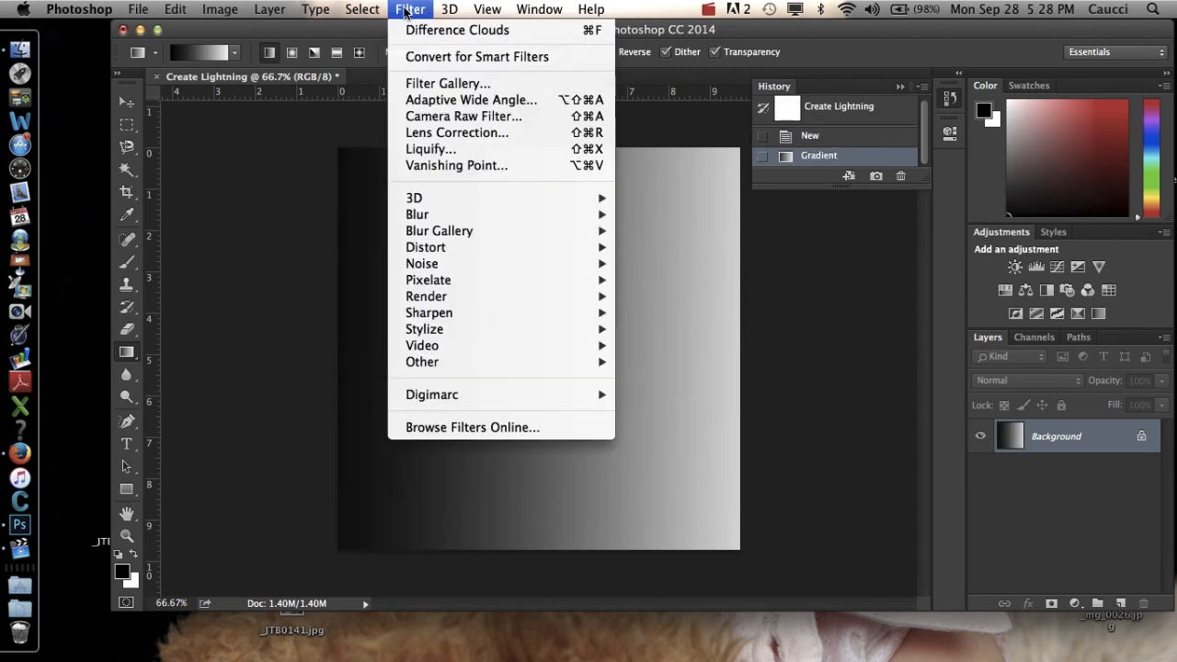
mouse_move(448, 301)
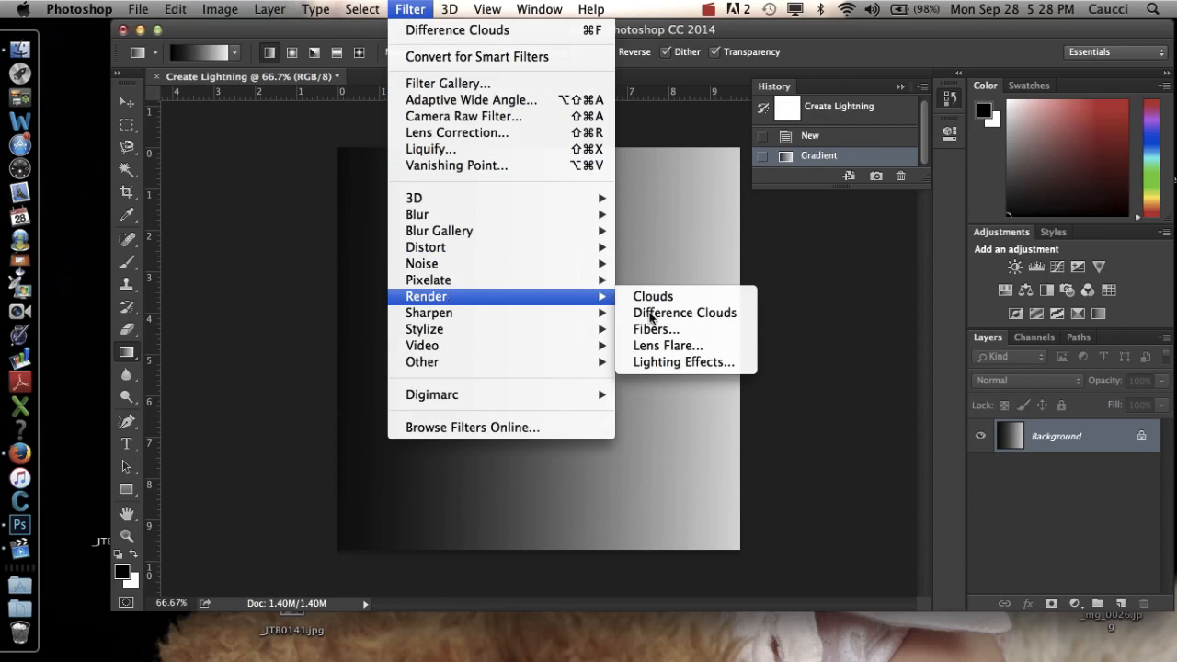
click(680, 314)
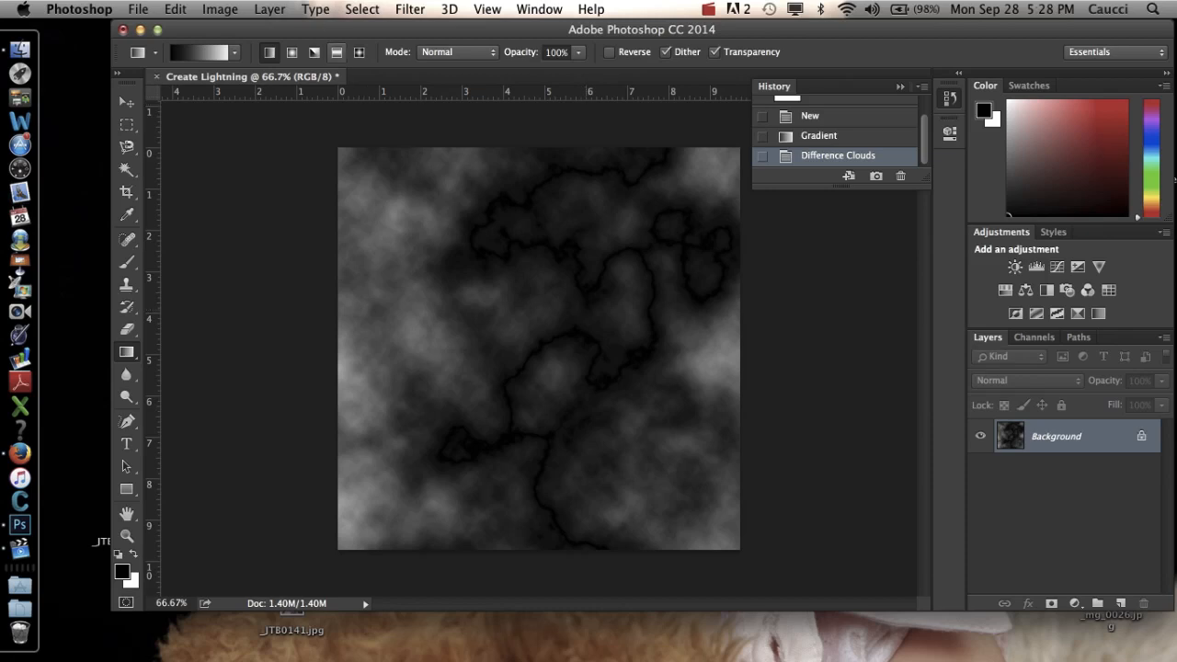
Start a Levels adjustment on the clouds and set the midtone input to 2.59 and the highlight input to 147.
click(223, 9)
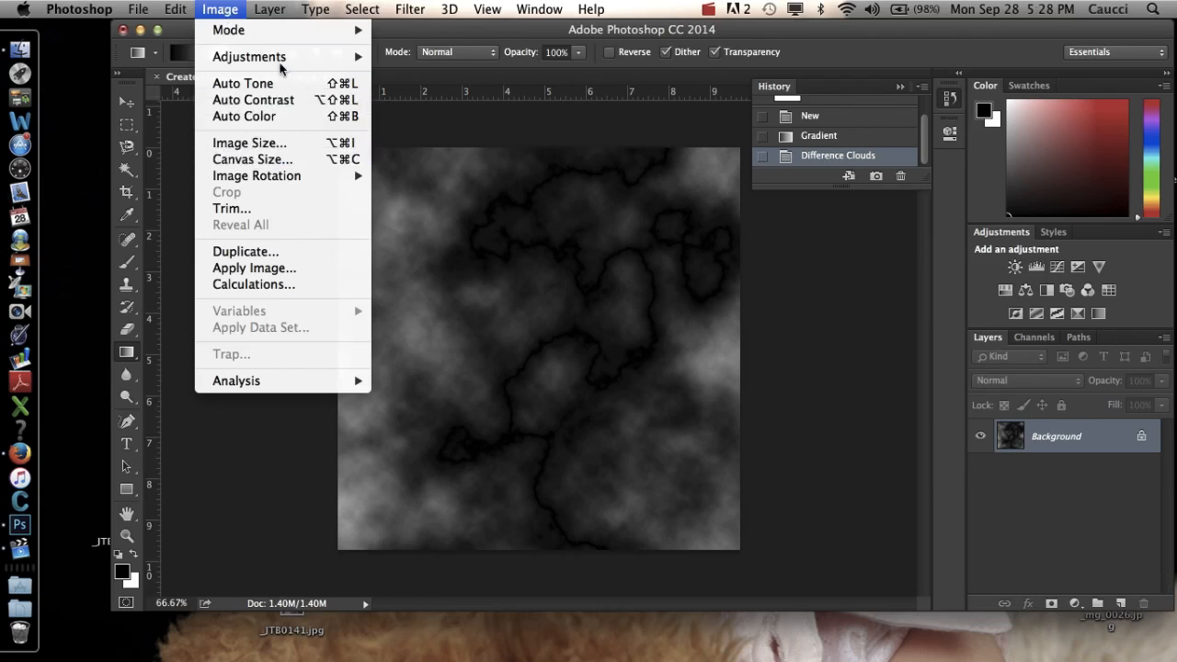
mouse_move(279, 64)
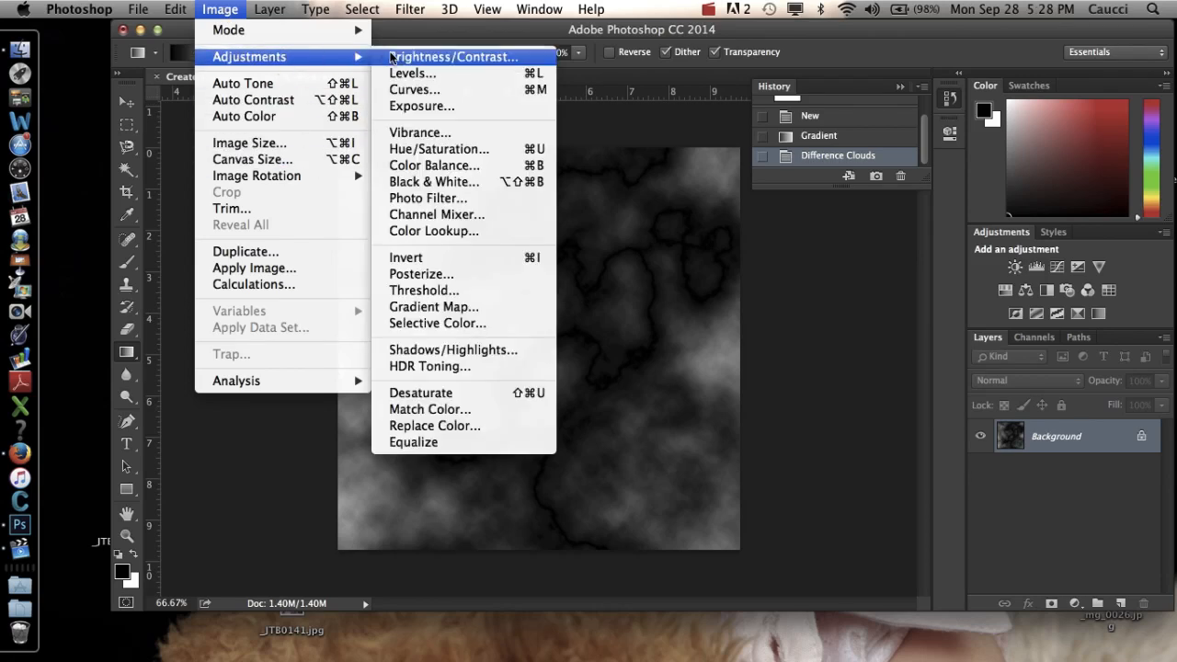
click(411, 74)
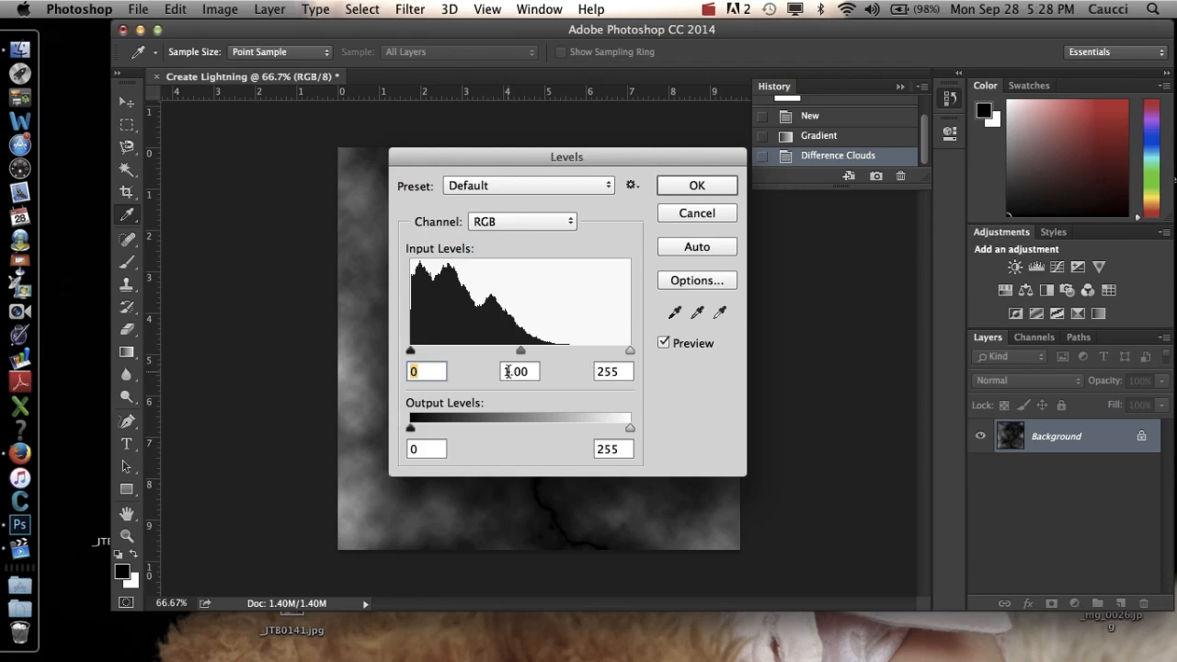
click(524, 373)
double_click(526, 373)
text(2.59)
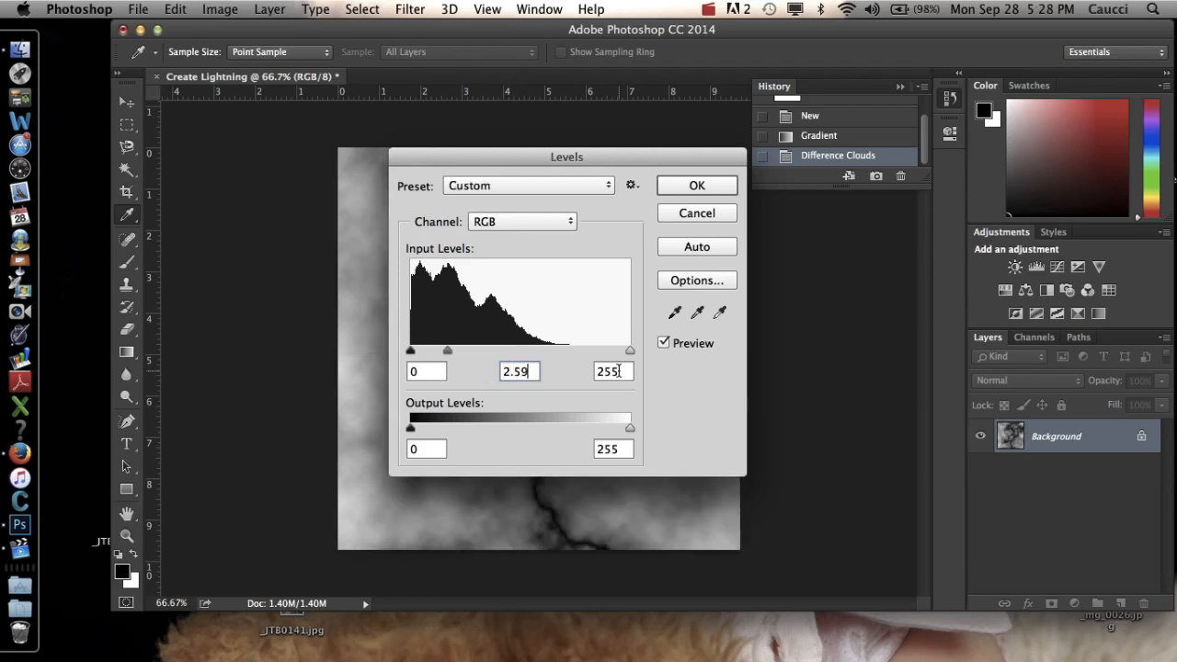
click(618, 370)
text(147)
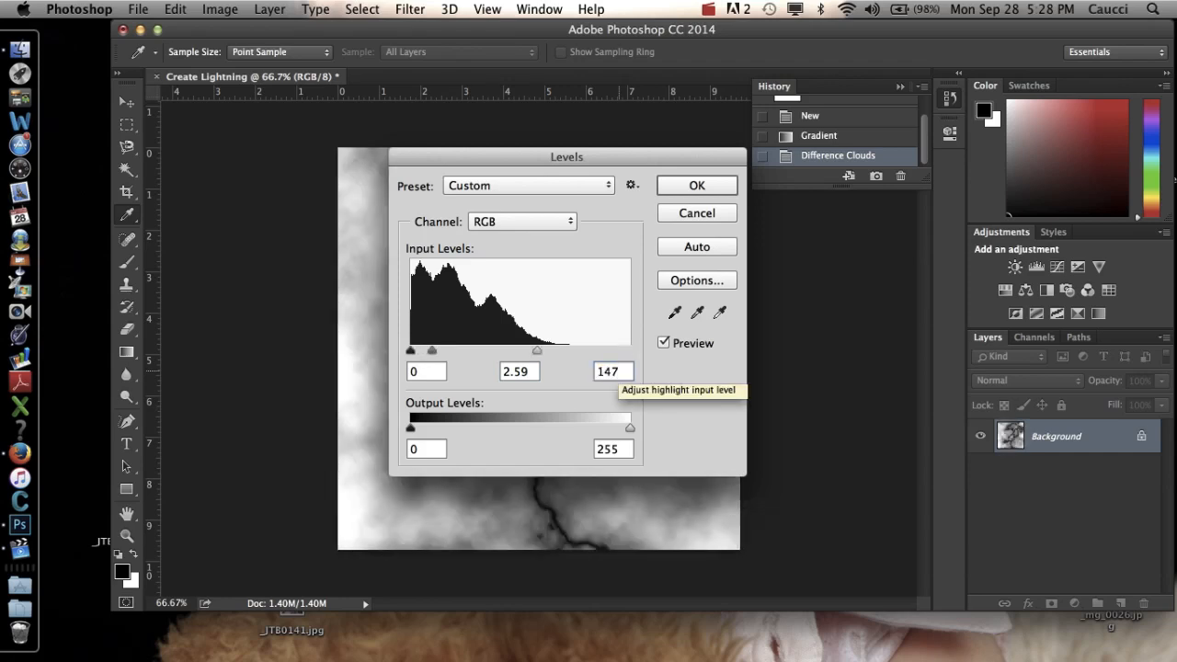
Set the output levels to 0 and 255, and apply the Levels adjustment.
key(Tab)
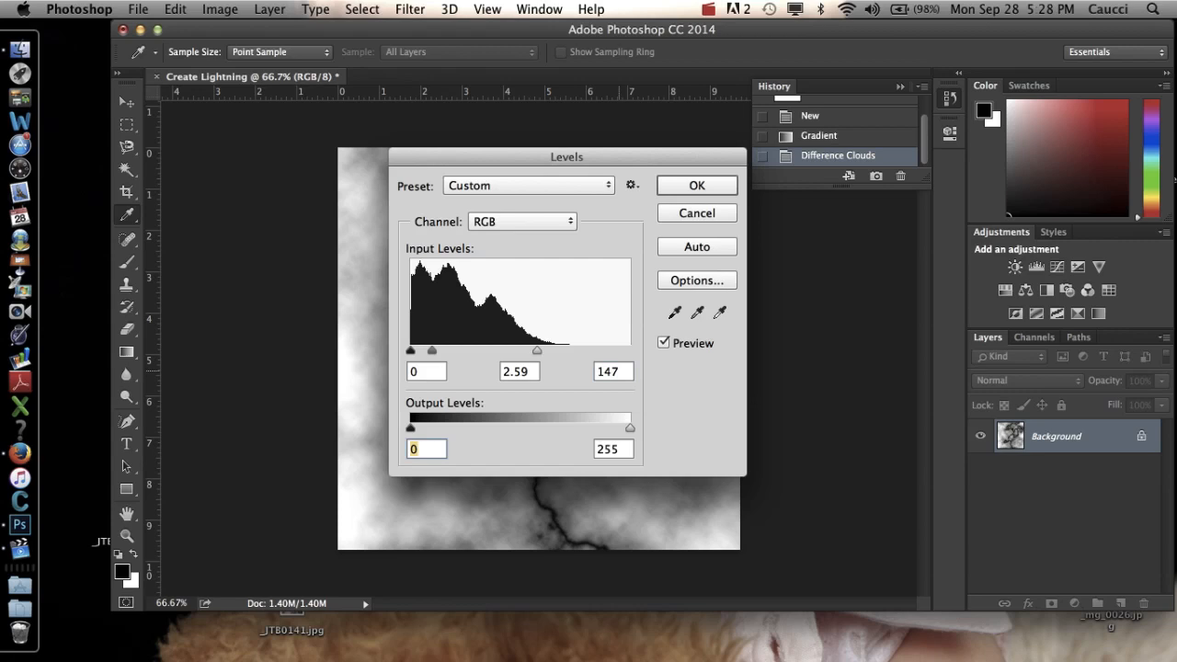
text(0)
key(Tab)
text(255)
click(700, 190)
key(g)
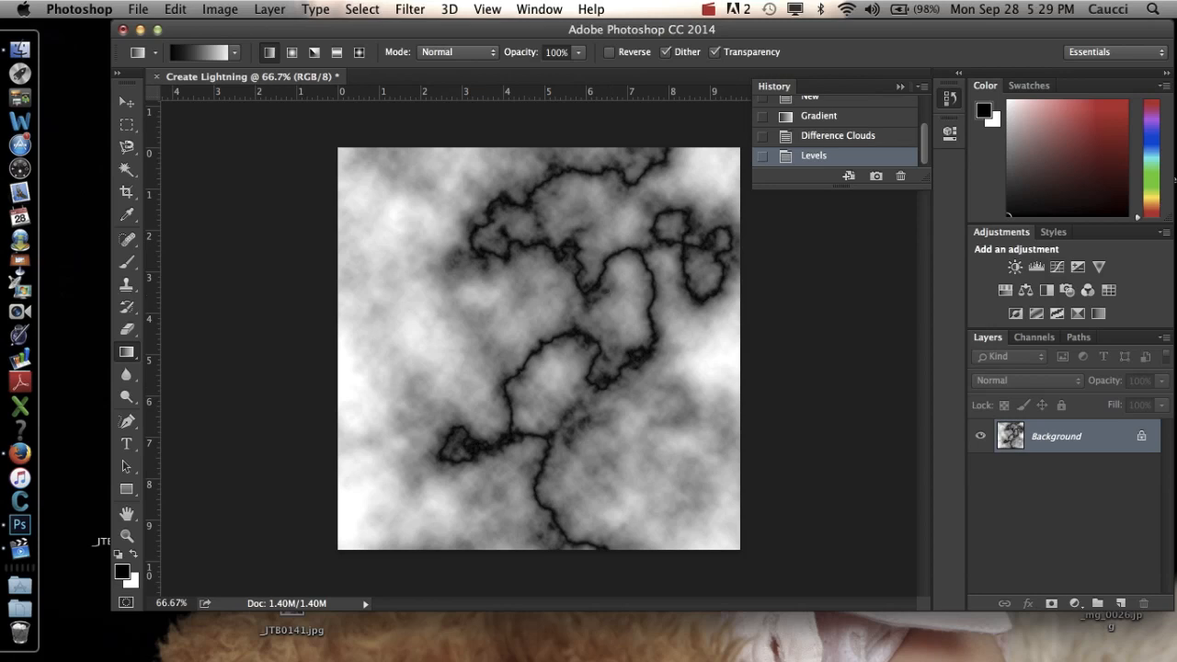
Invert the image's tones so the dark cloud veins turn into bright lightning.
click(221, 11)
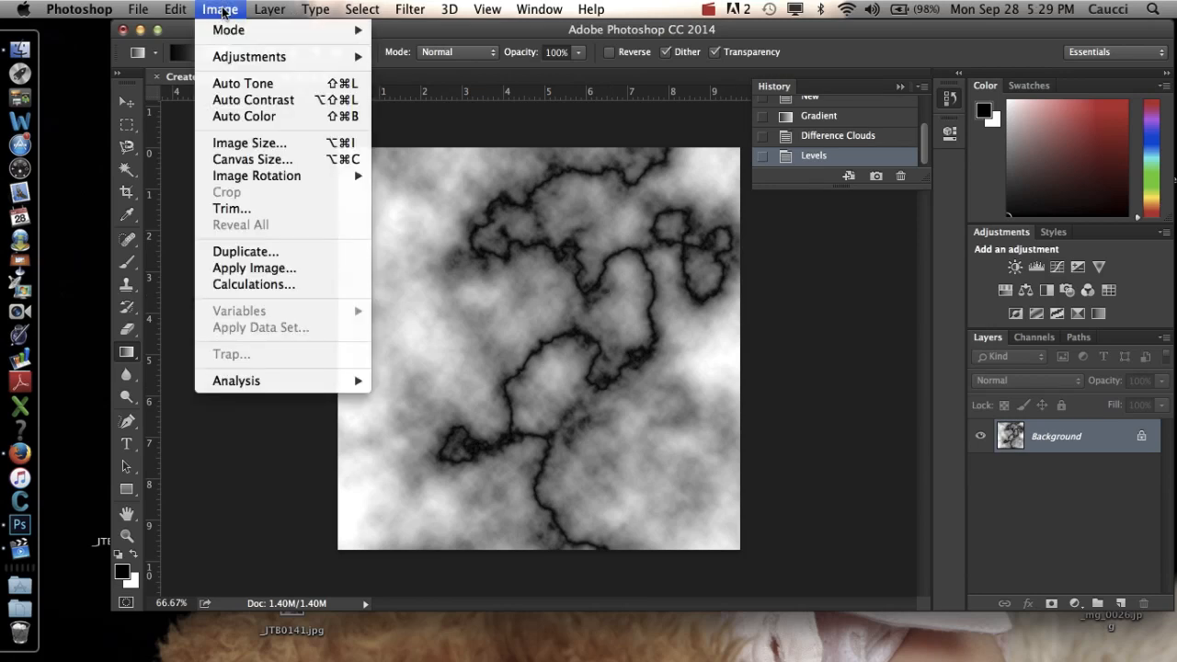
mouse_move(241, 59)
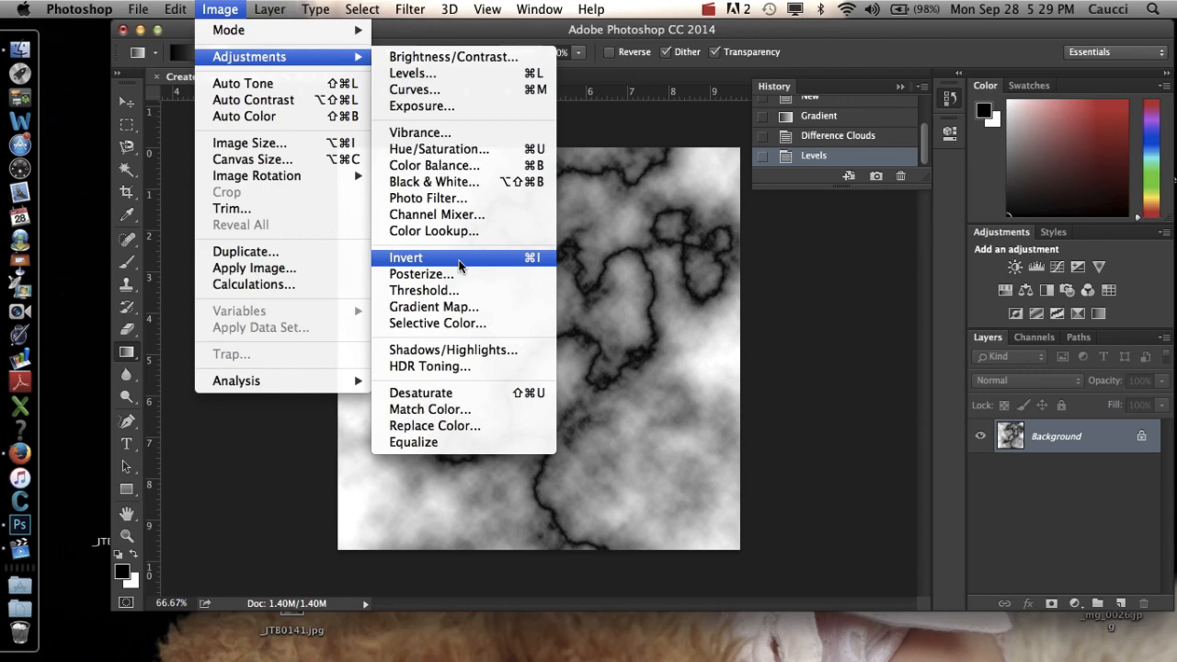
click(459, 266)
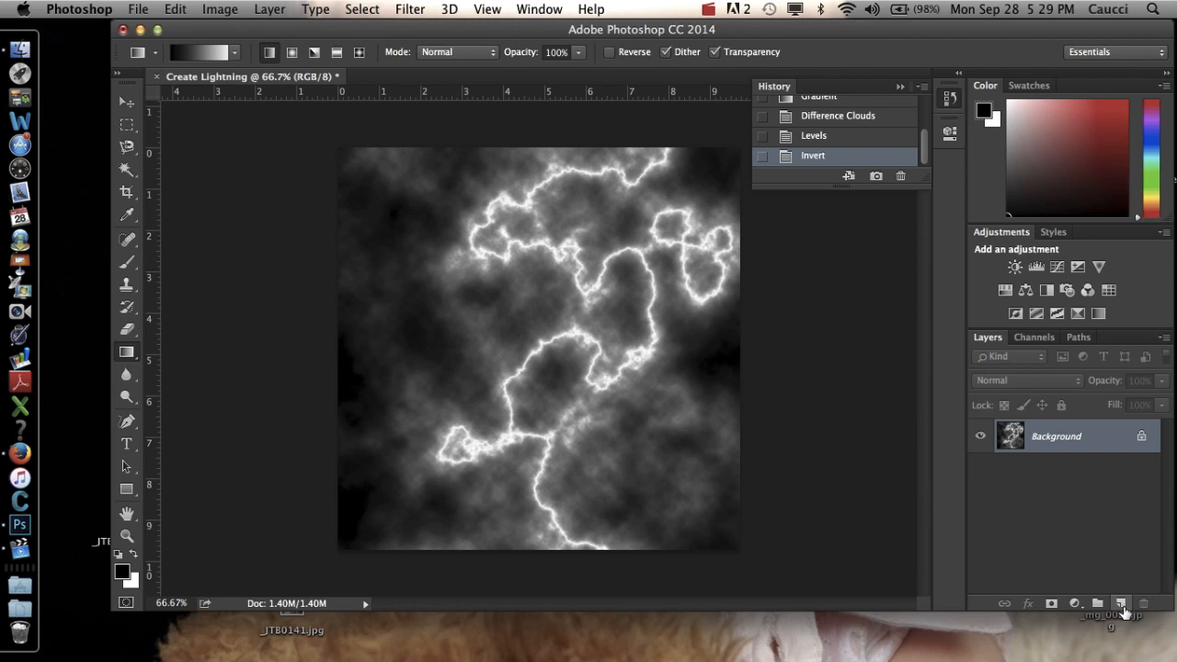
Add a new layer named color above the Background, keeping Normal mode and 100% opacity.
click(269, 9)
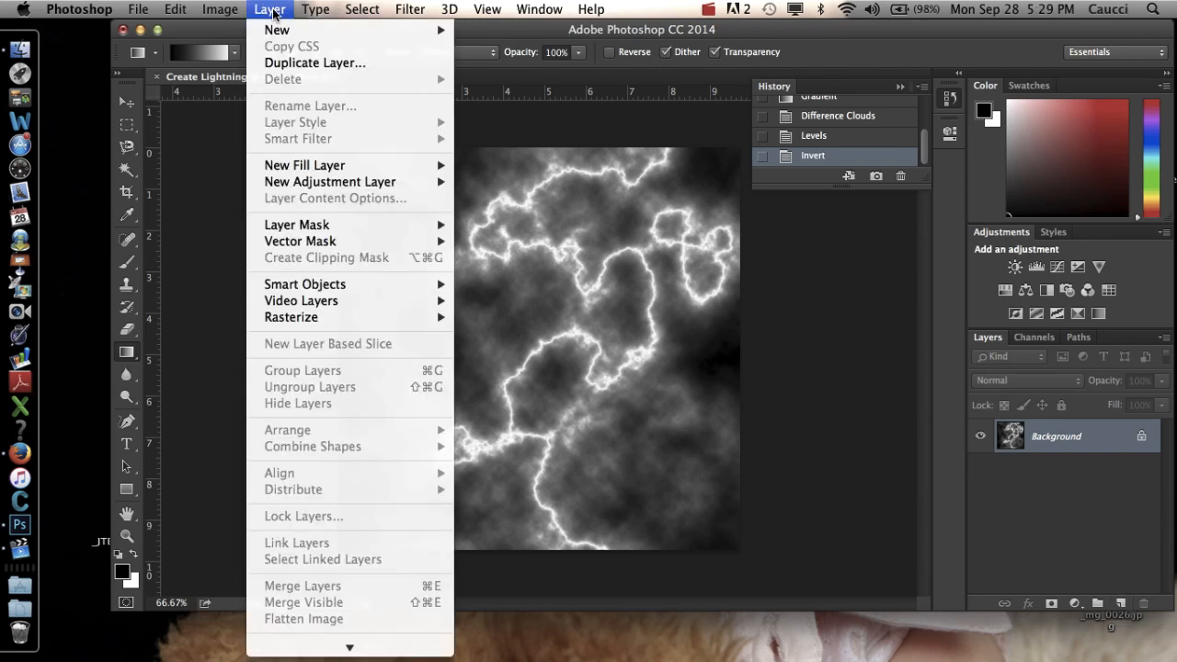
mouse_move(281, 31)
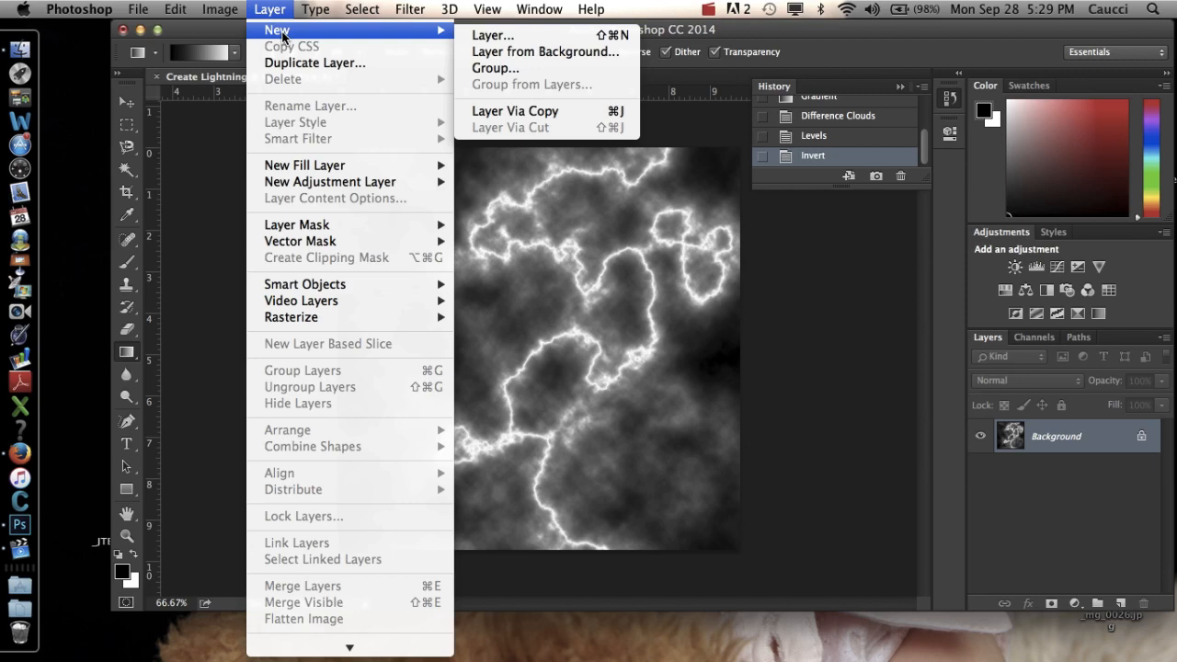
click(492, 39)
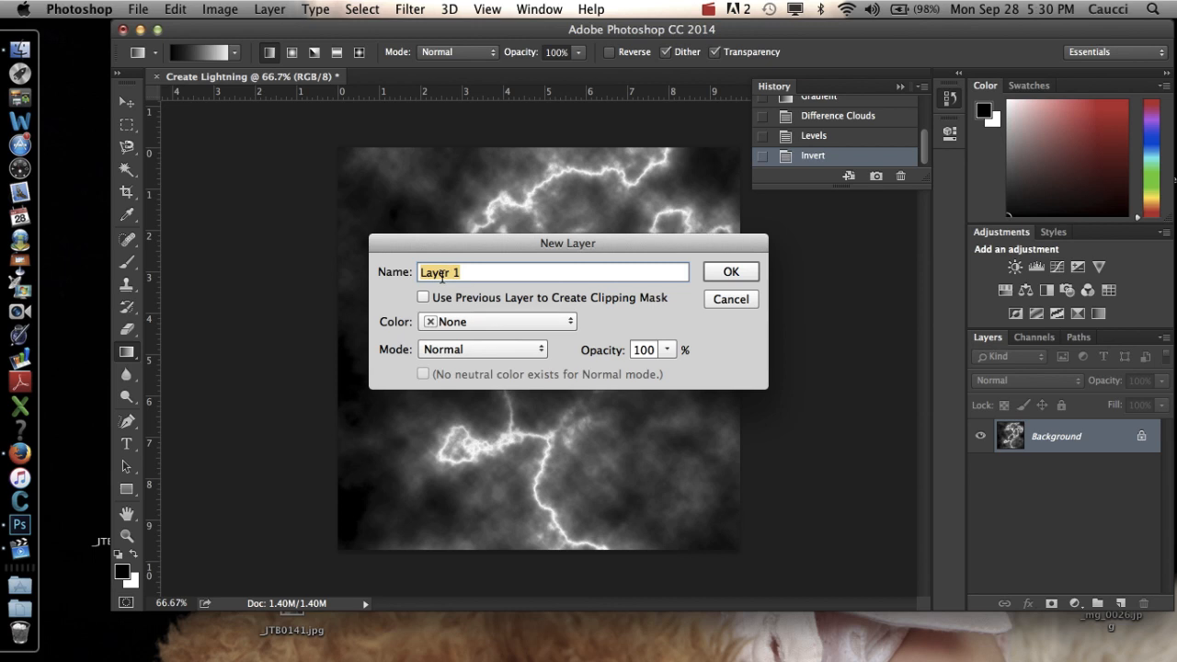
text(color)
click(734, 271)
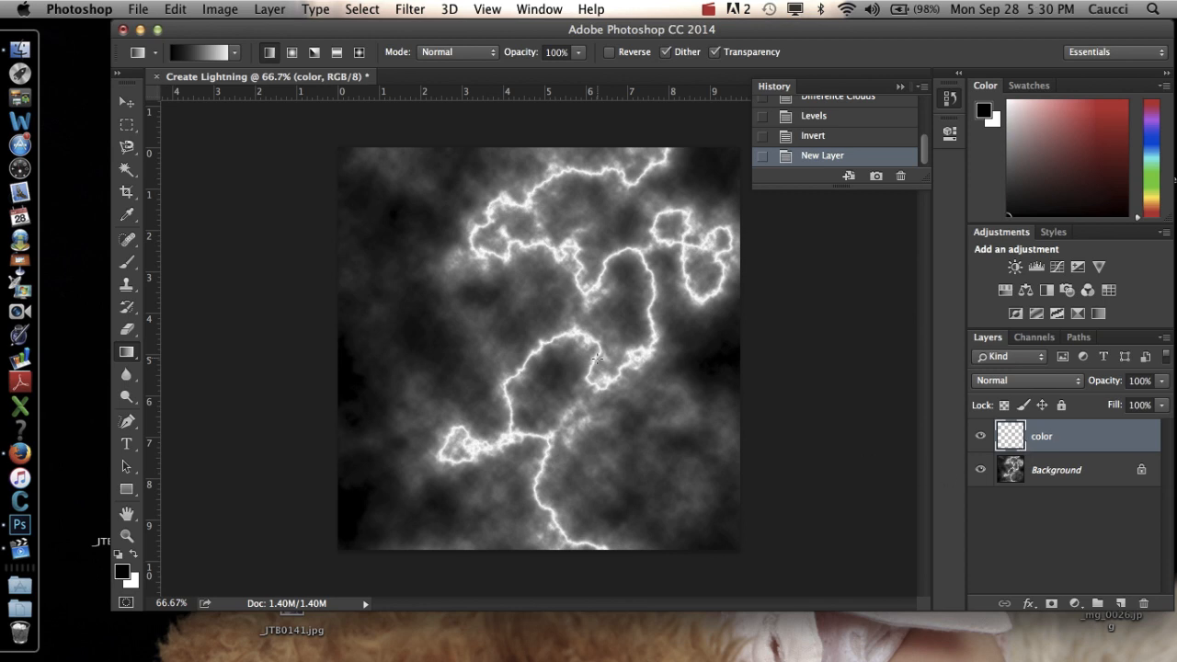
Set the foreground color to blue 0030af and draw a diagonal gradient on the color layer from the canvas's lower-left to upper-right corner.
click(122, 577)
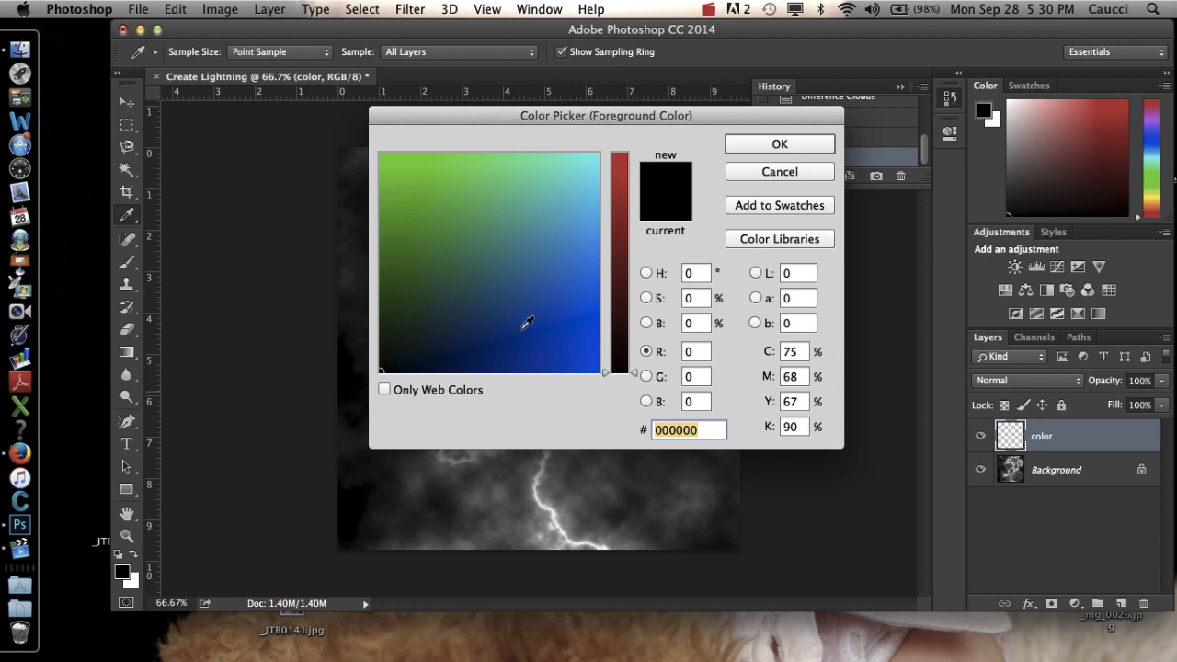
click(479, 318)
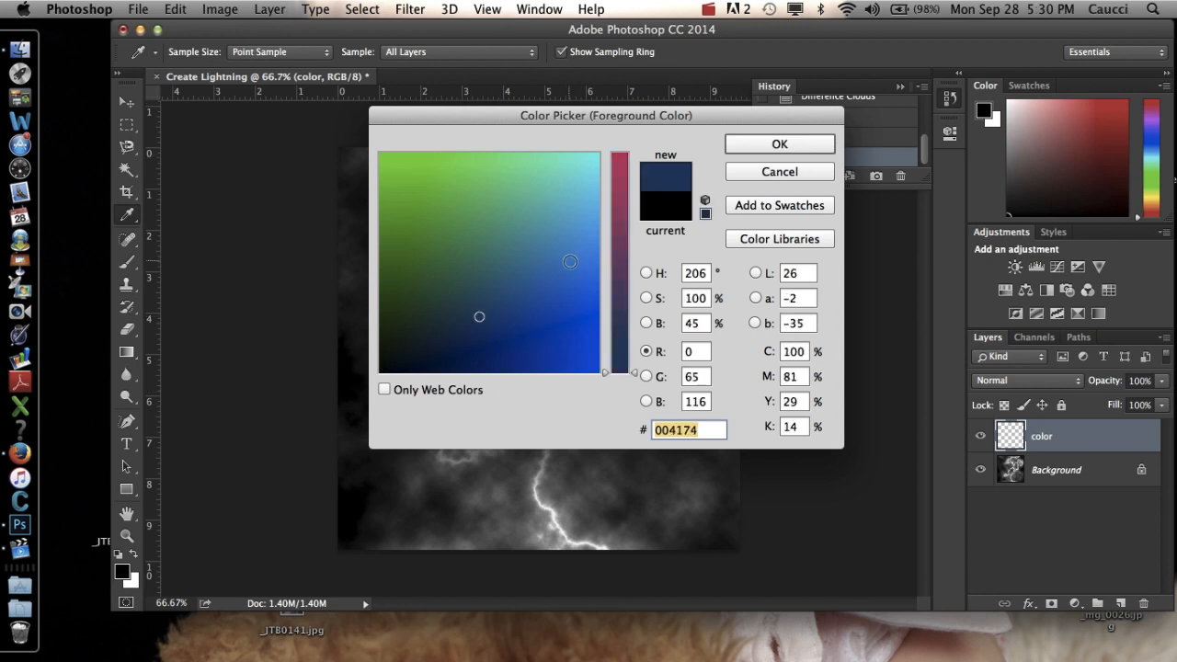
click(531, 331)
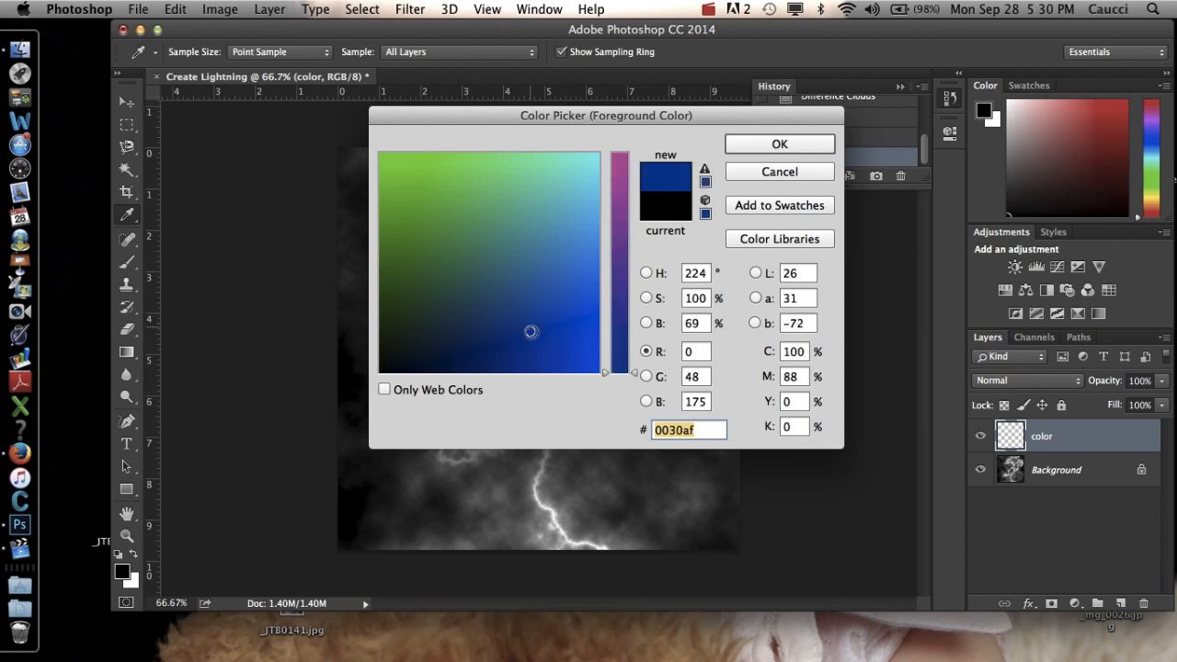
click(780, 145)
key(g)
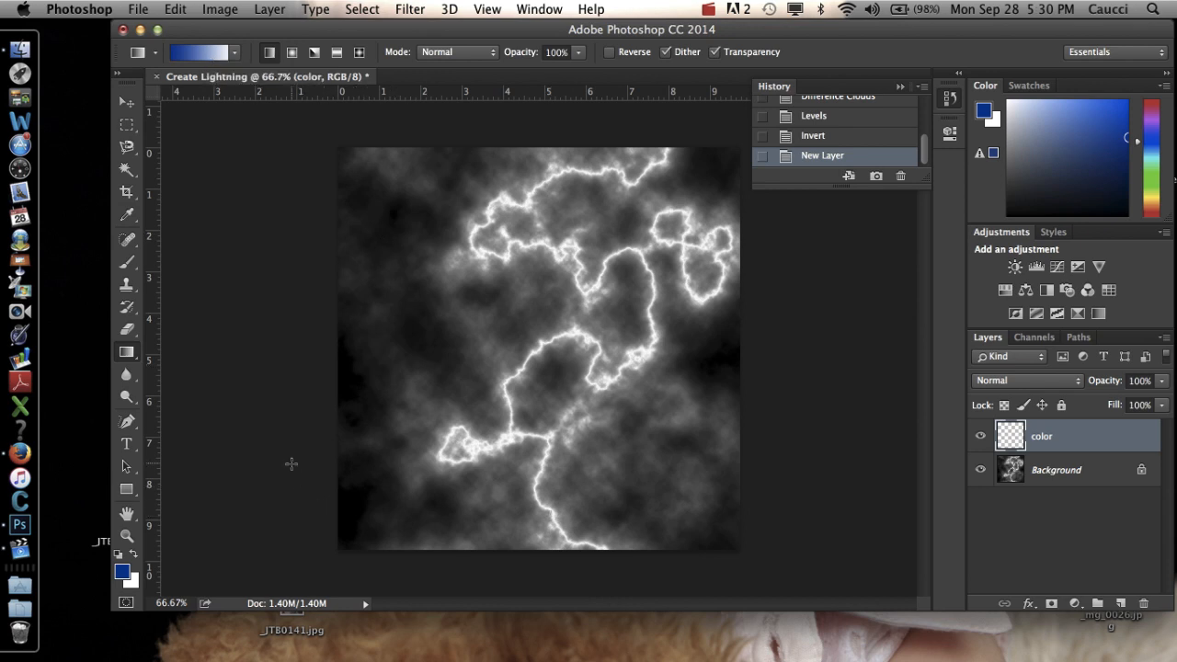
drag(326, 554, 734, 135)
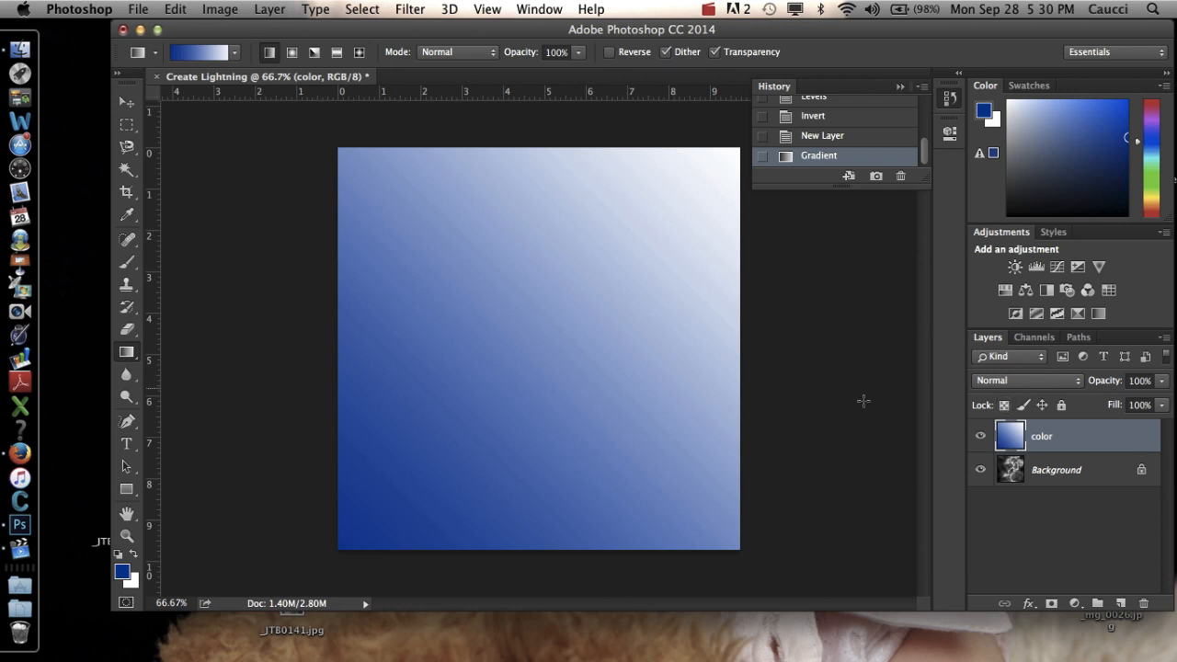
Try the Overlay blending mode on the color layer, and undo it.
click(996, 388)
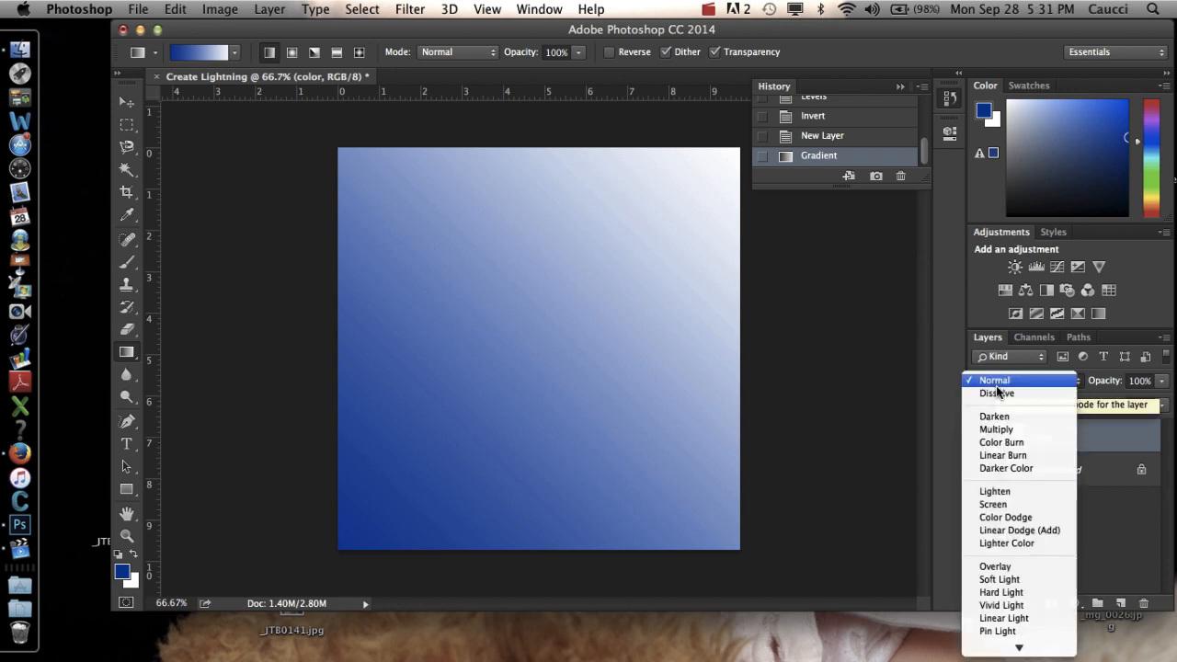
click(1004, 566)
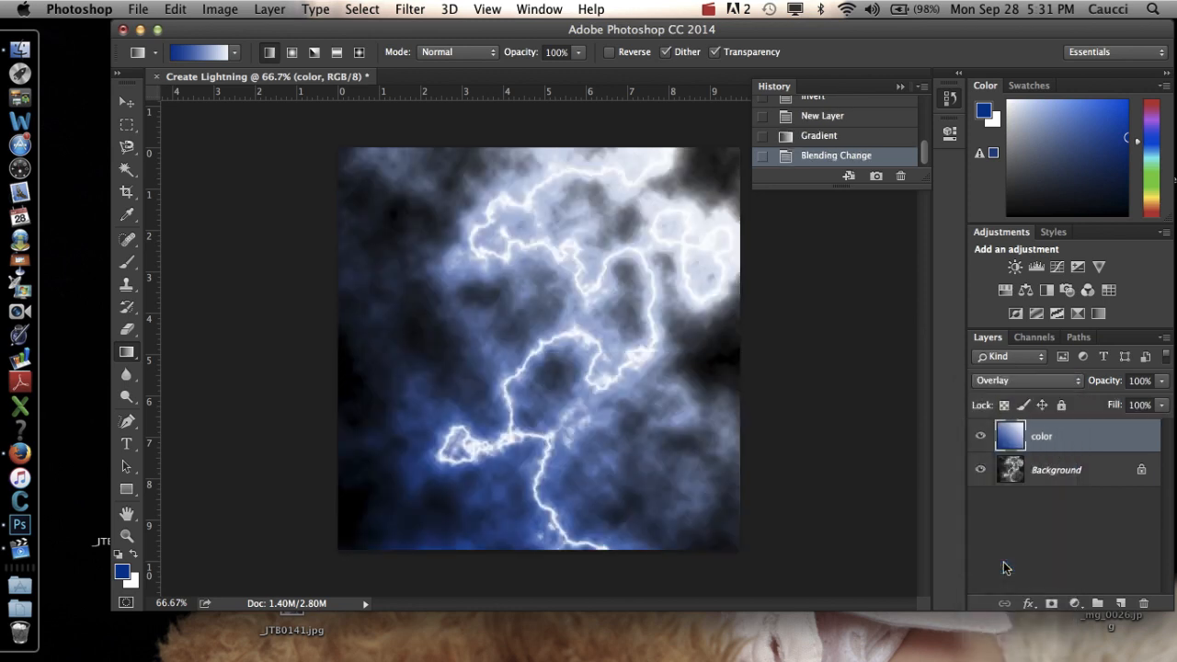
key(super+z)
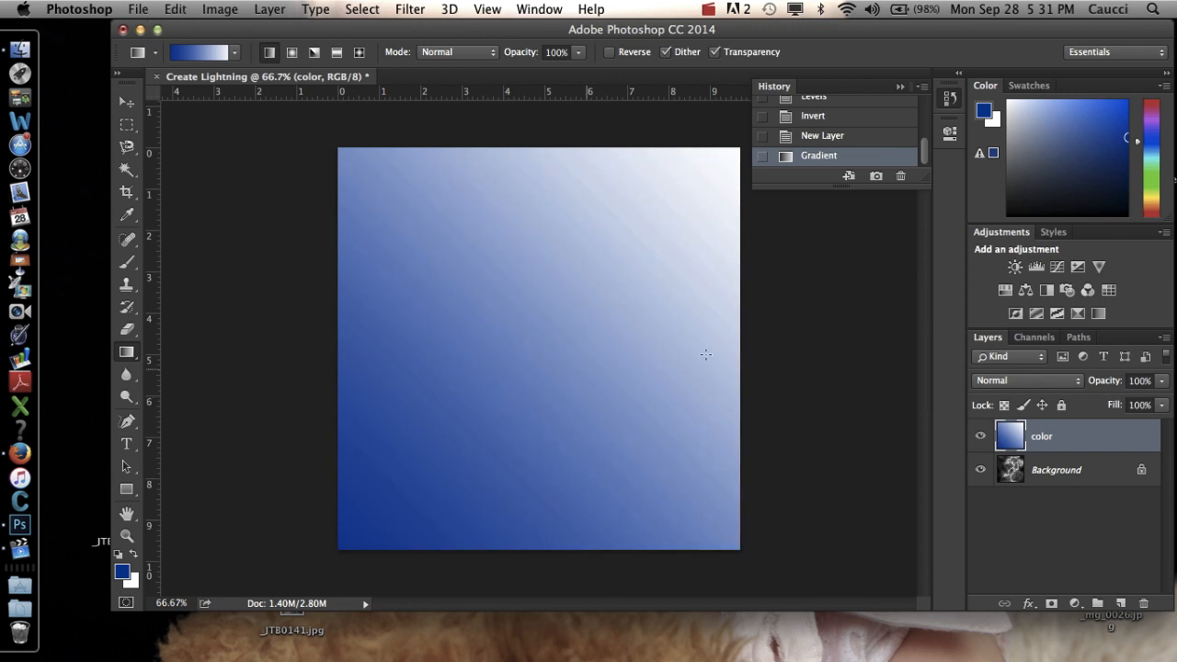
Set the color layer's blending mode to Overlay.
click(994, 382)
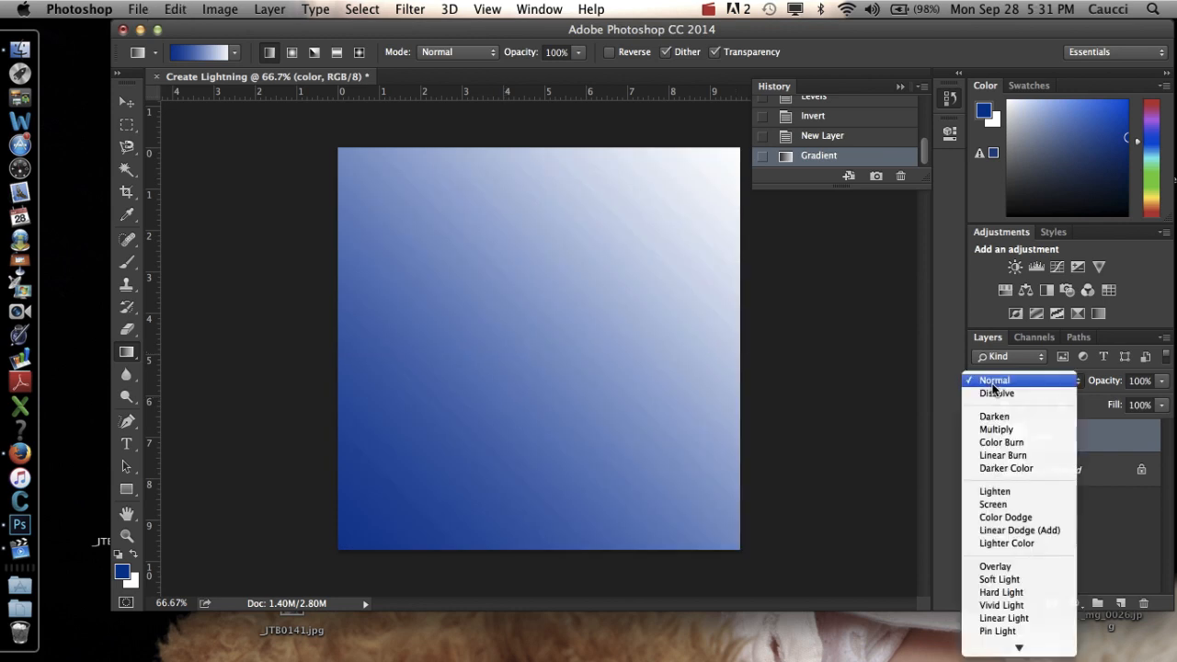
click(1025, 571)
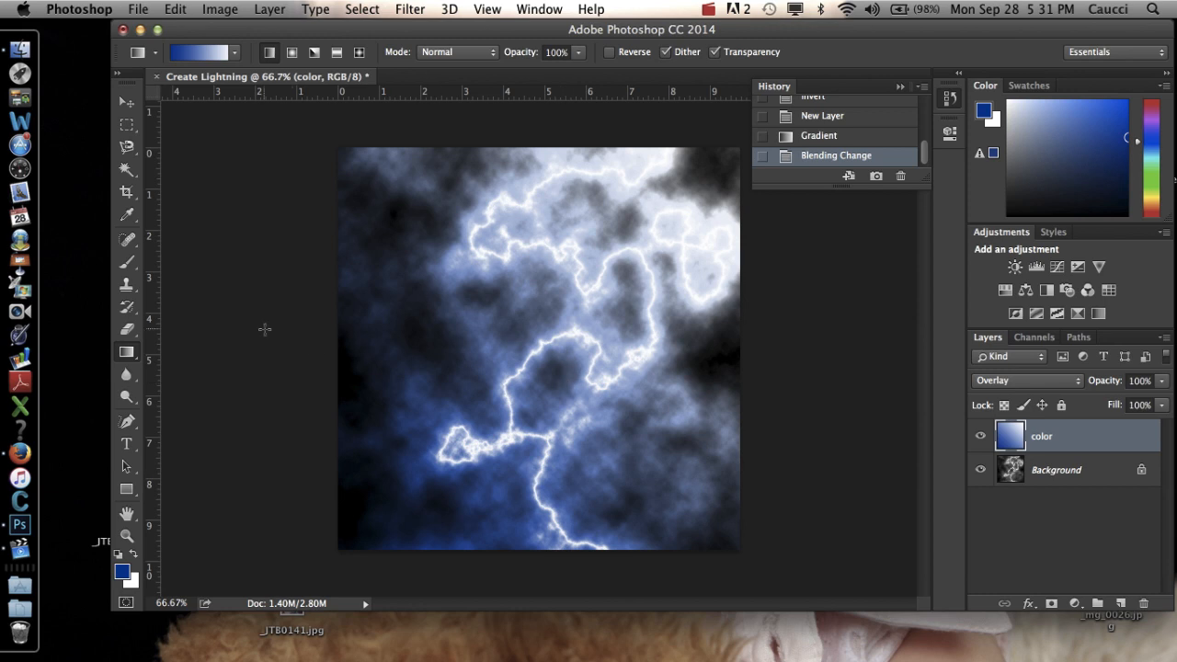
Set the foreground color to magenta 9b2b67.
click(122, 574)
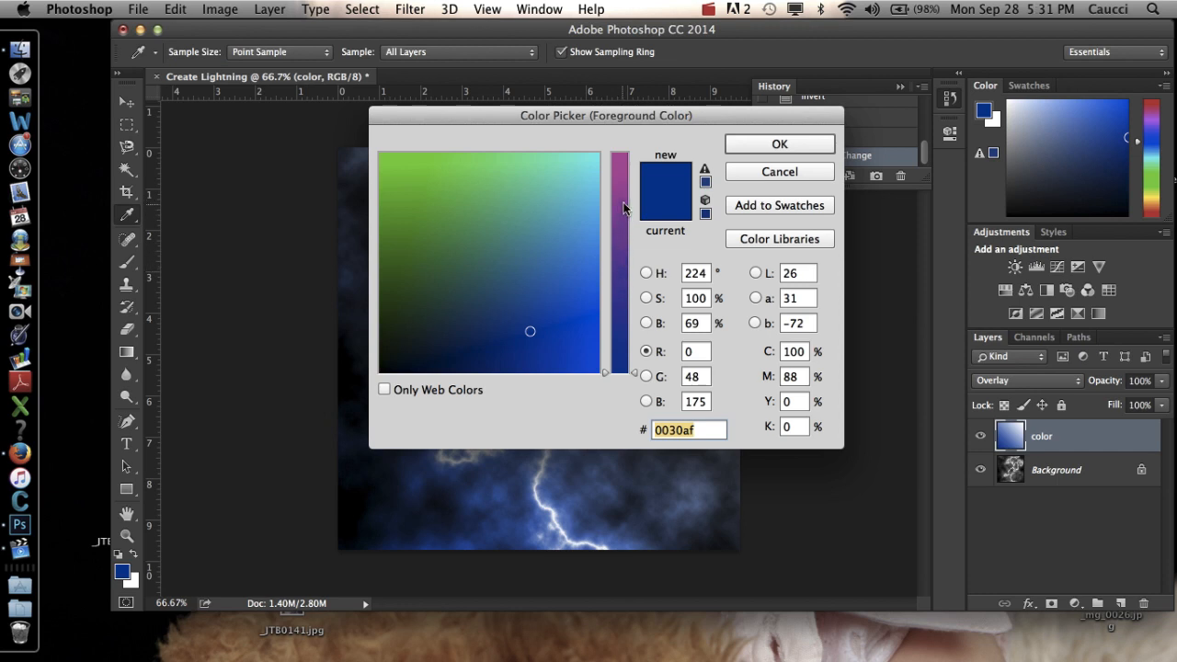
drag(624, 207, 614, 231)
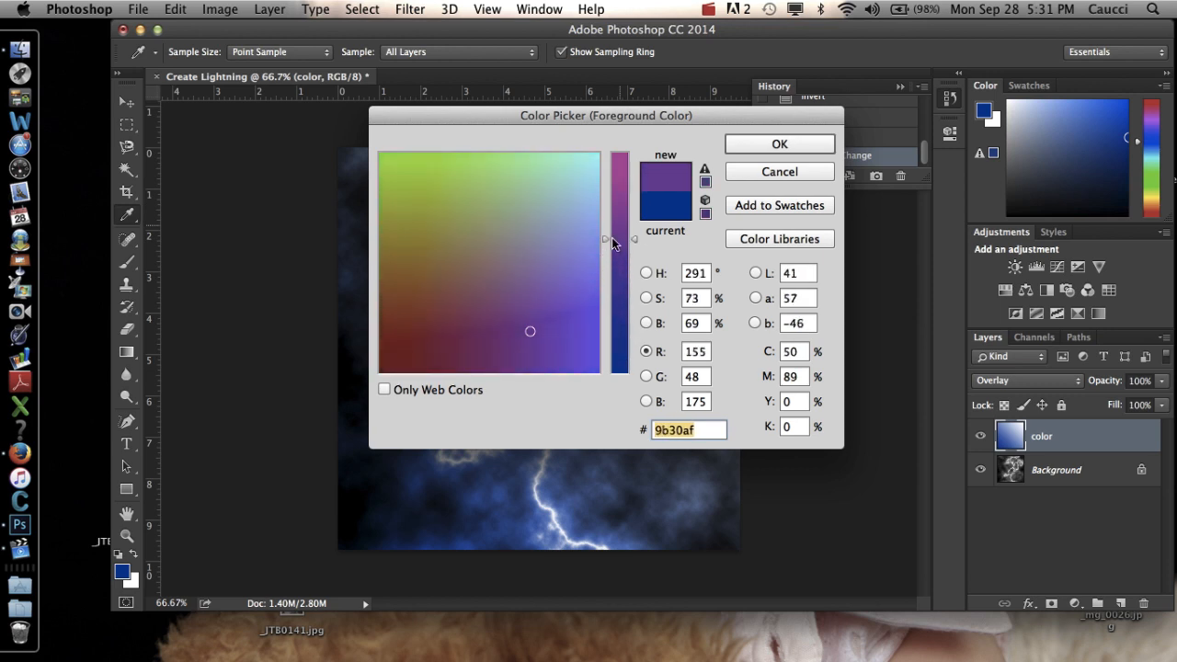
click(469, 336)
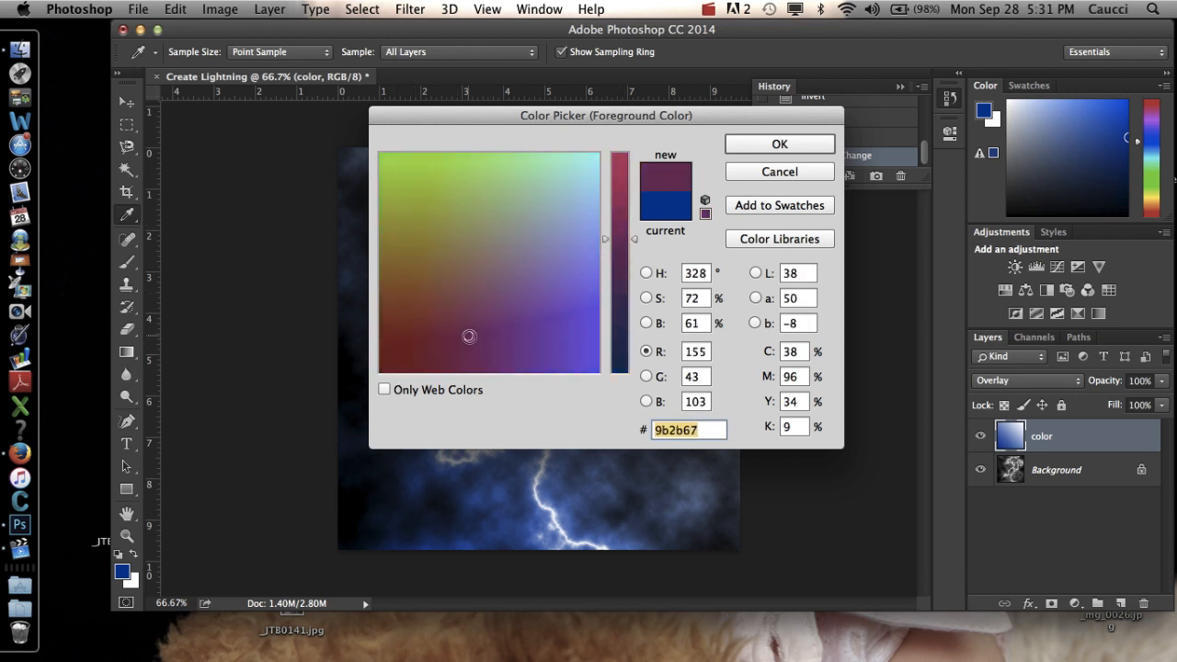
click(756, 146)
key(g)
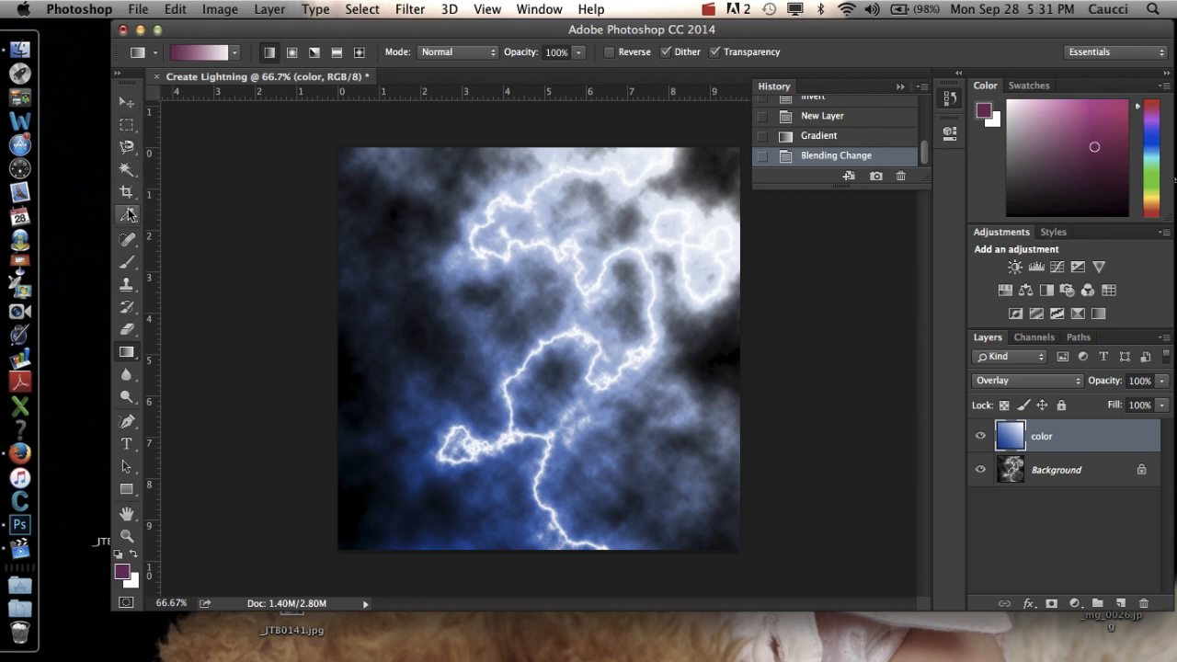
Set up the Brush tool with a soft round tip at 0% hardness and a size of 182 px.
click(128, 264)
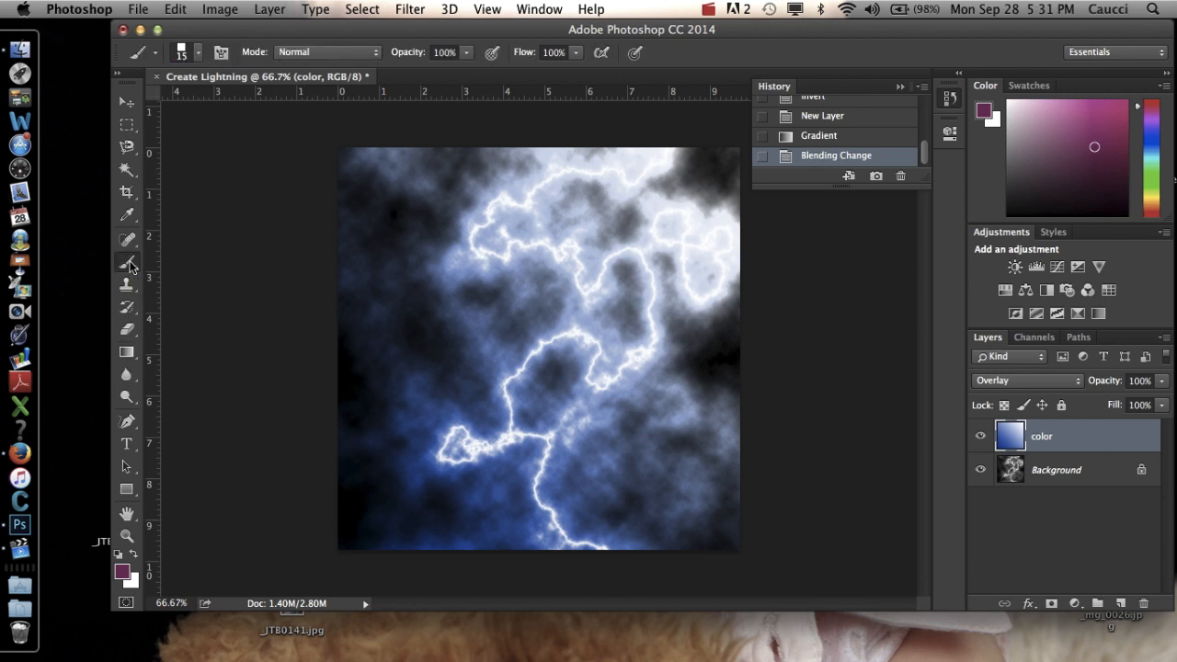
right_click(129, 266)
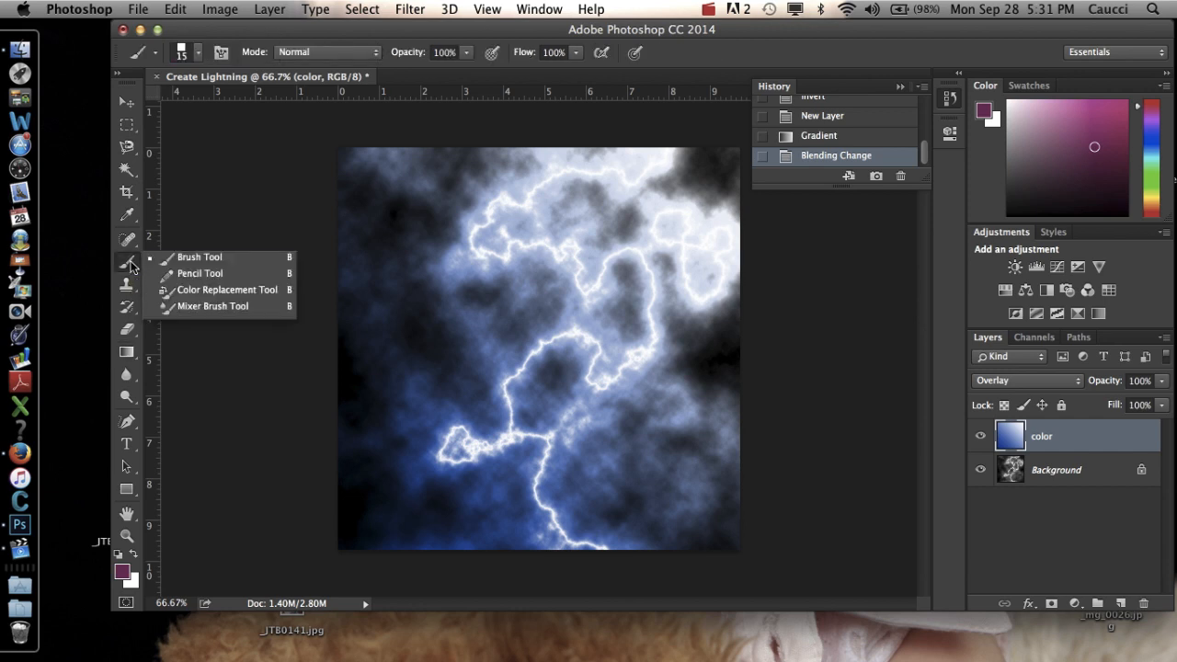
click(182, 266)
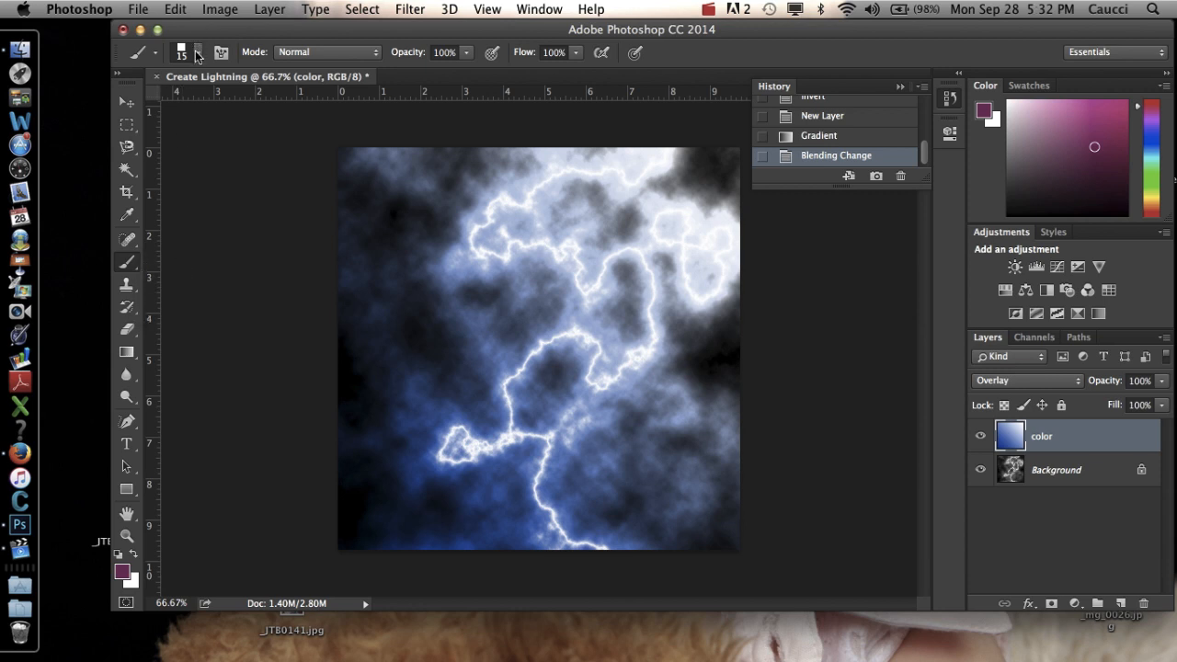
click(197, 55)
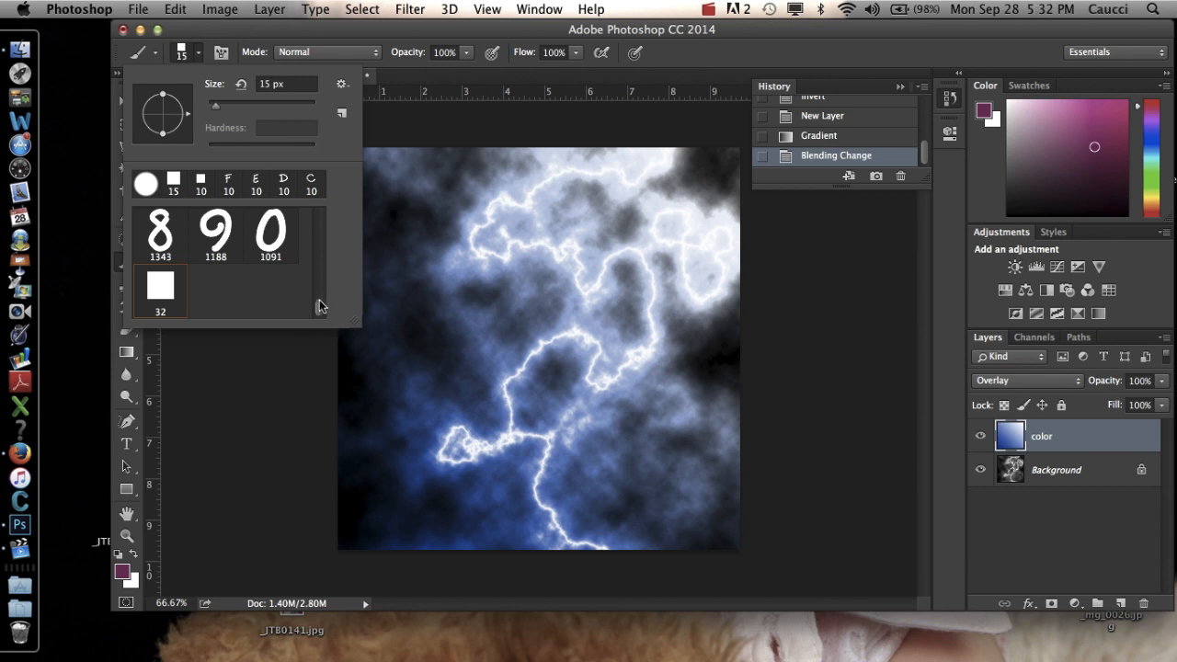
drag(320, 302, 320, 208)
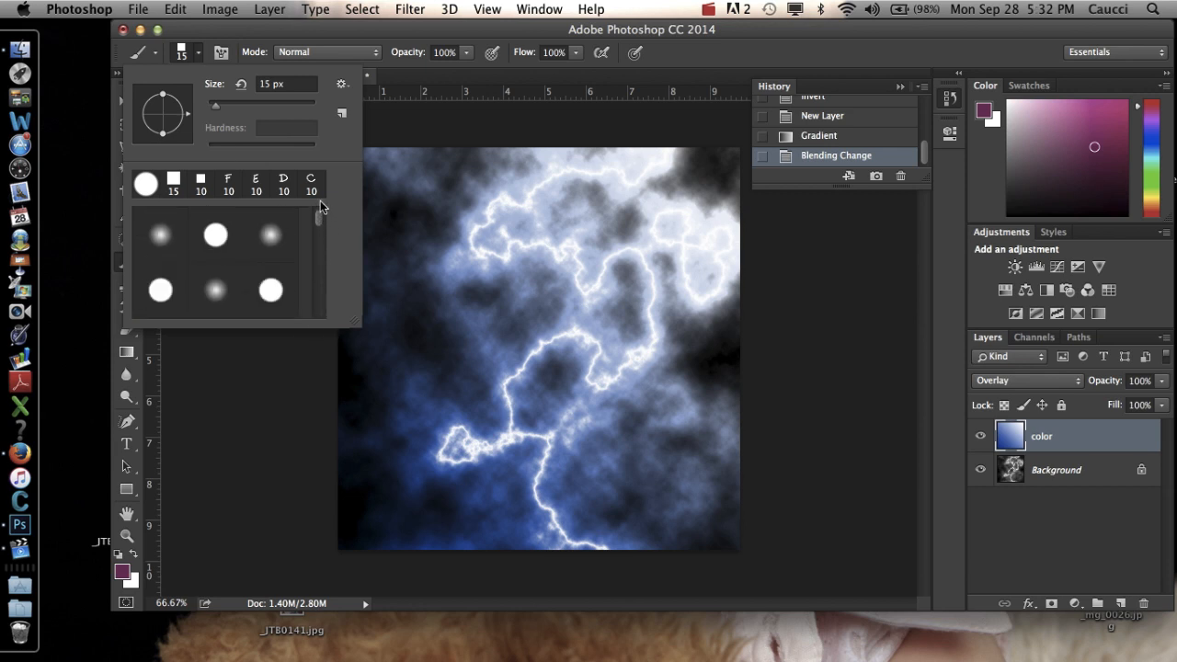
click(272, 236)
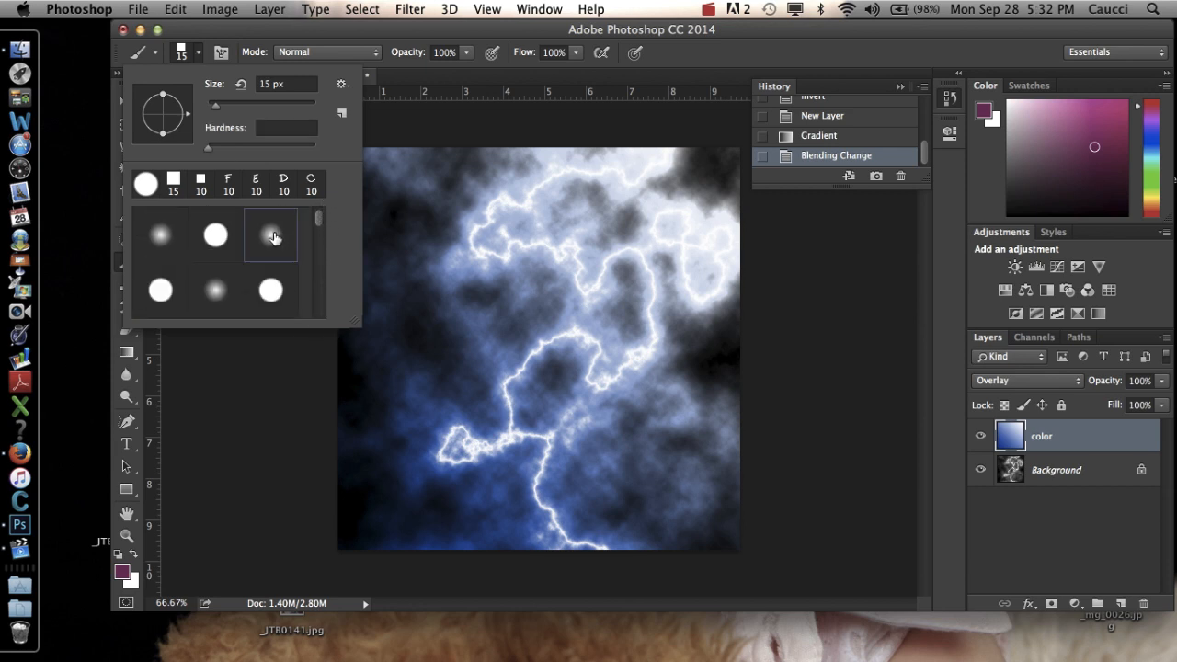
double_click(273, 236)
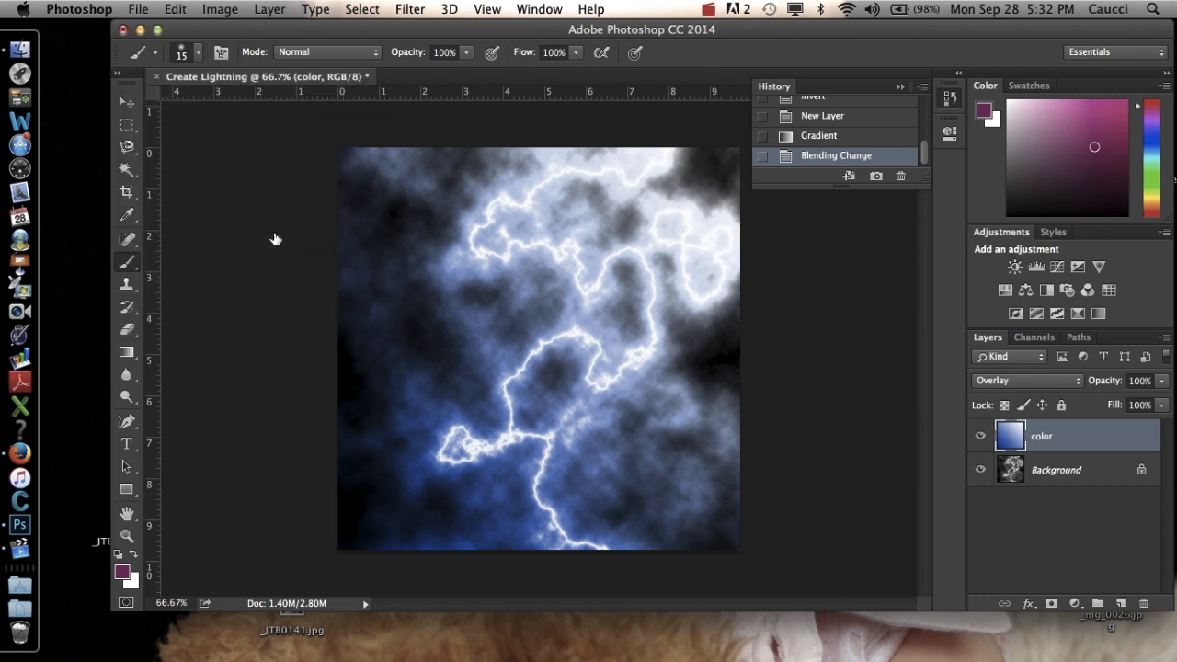
click(199, 53)
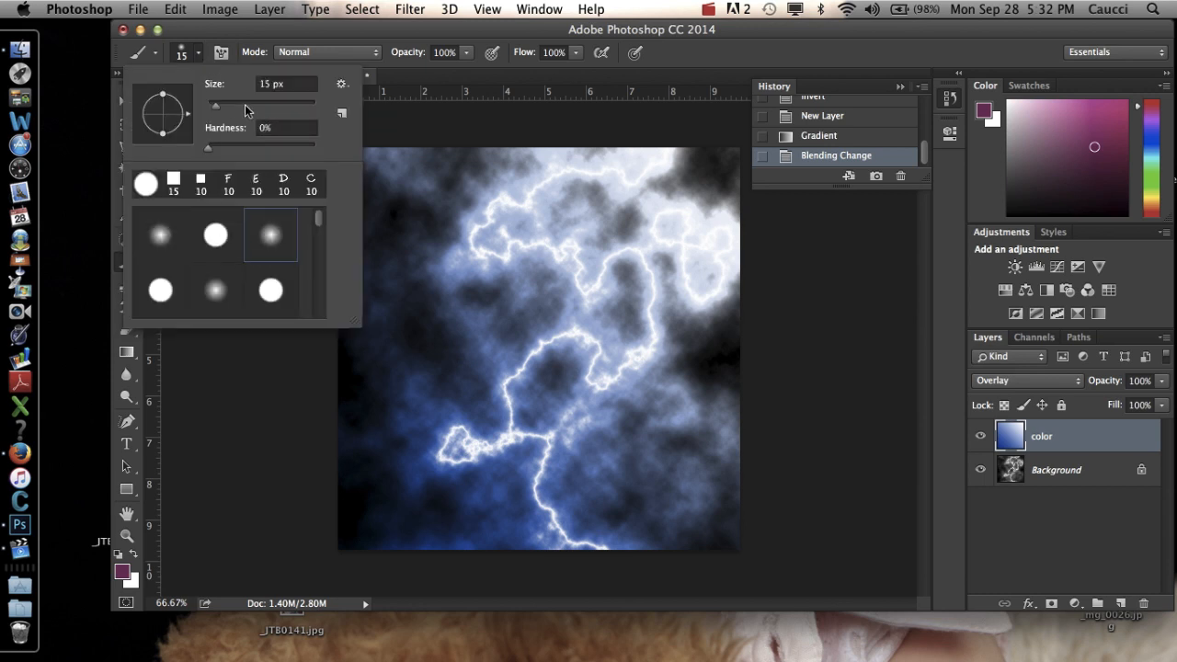
drag(215, 104, 282, 108)
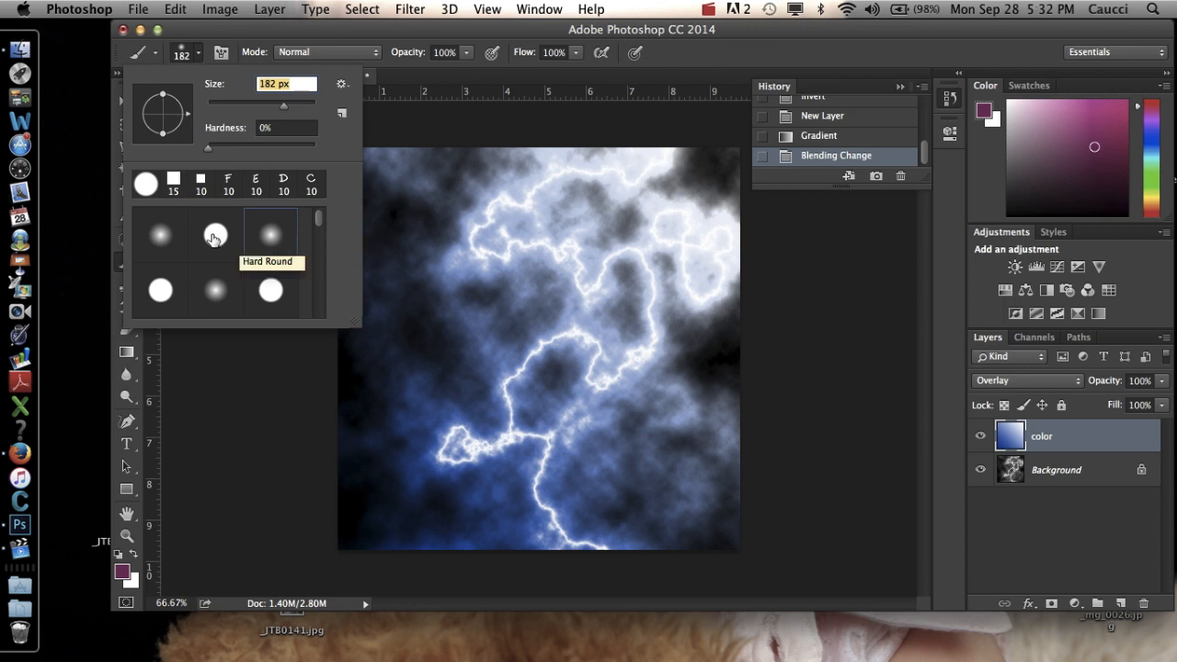
click(251, 478)
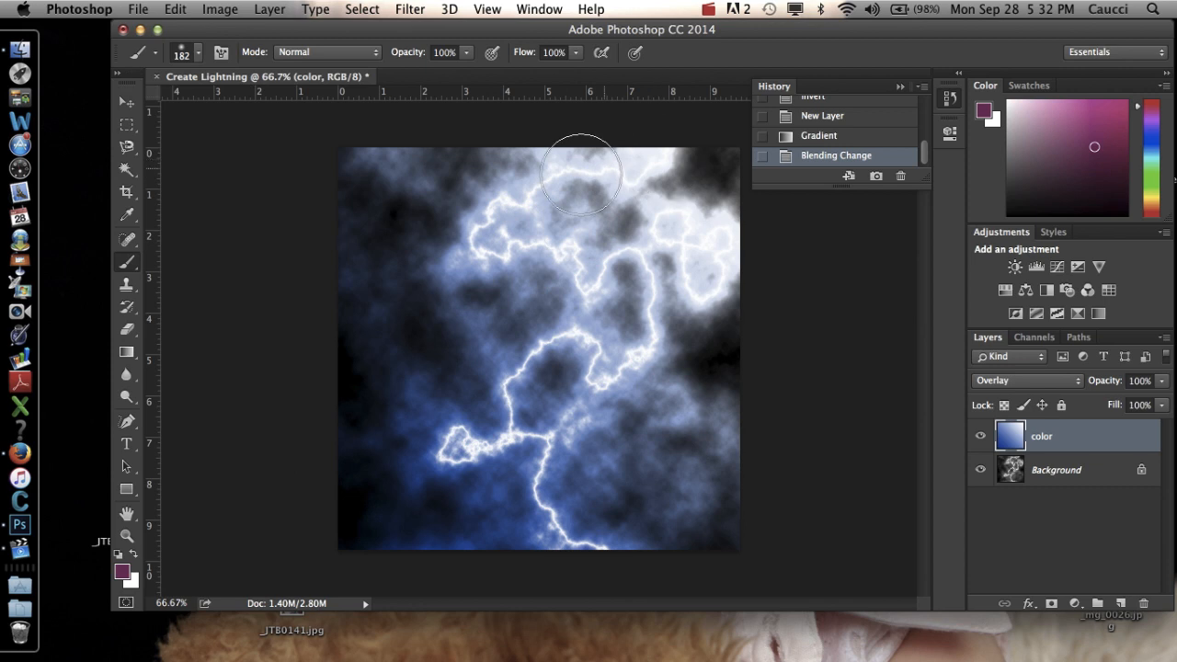
Try painting magenta strokes over the lightning on the color layer, and revert to the state before the strokes.
drag(543, 145, 545, 181)
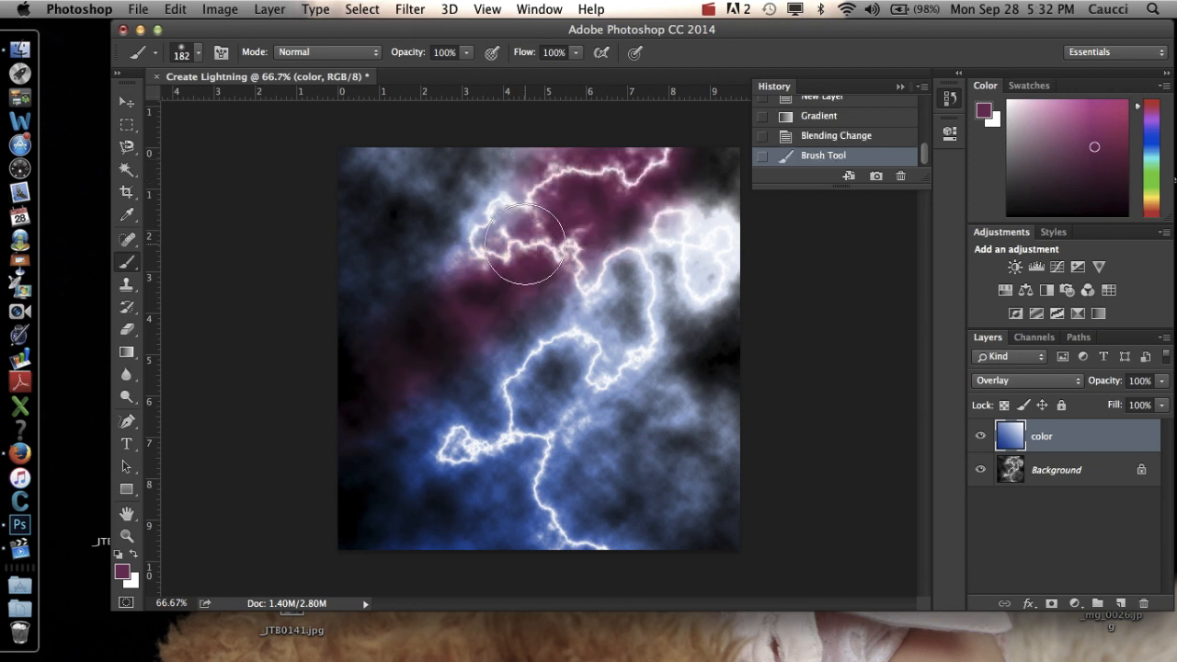
mouse_move(525, 244)
mouse_down()
mouse_move(674, 183)
mouse_move(656, 169)
mouse_move(548, 198)
mouse_move(532, 224)
mouse_move(636, 280)
mouse_move(624, 323)
mouse_move(577, 343)
mouse_move(498, 413)
mouse_move(512, 458)
mouse_move(569, 488)
mouse_move(623, 546)
mouse_up()
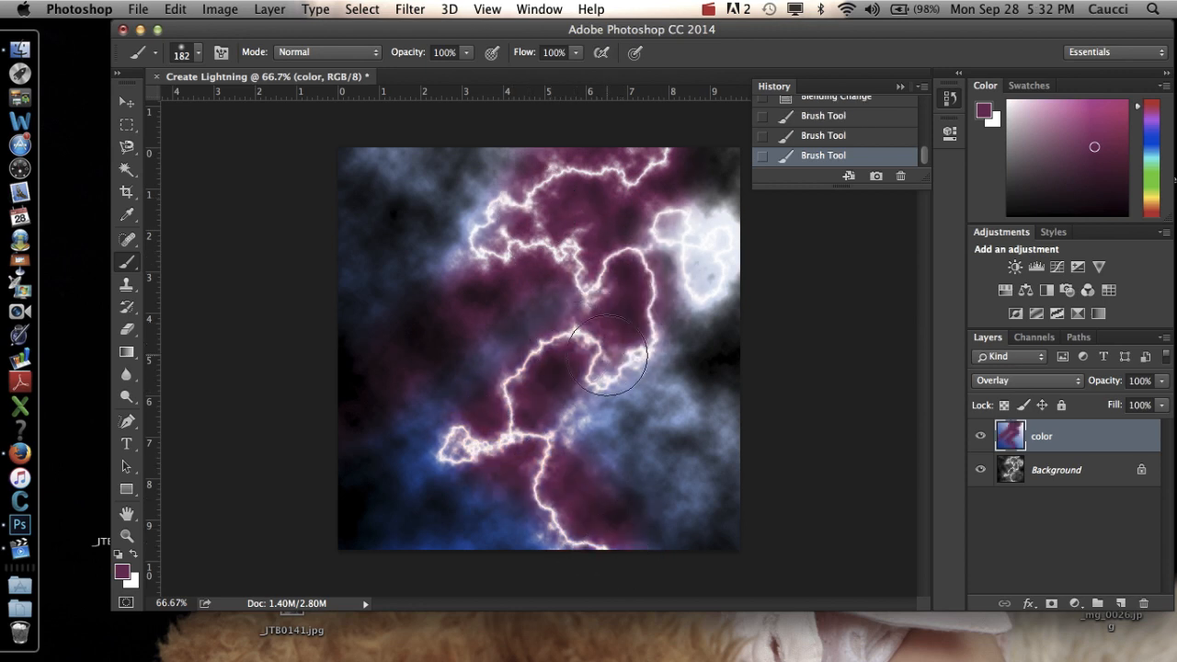
key(bracketleft)
click(825, 136)
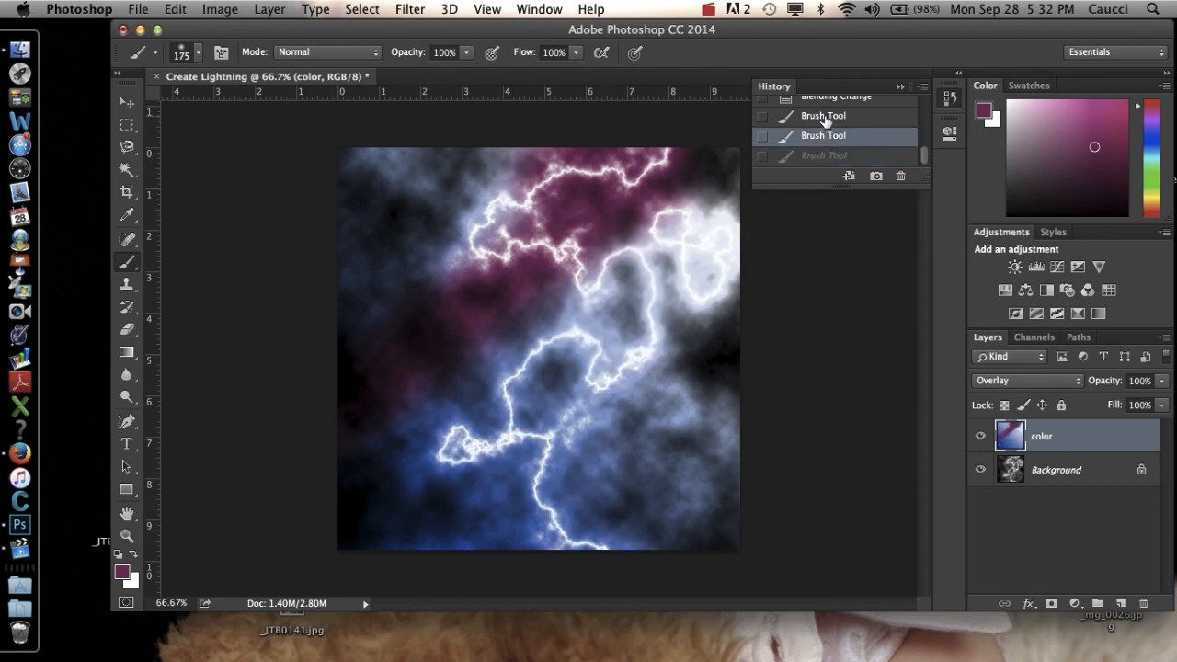
click(824, 116)
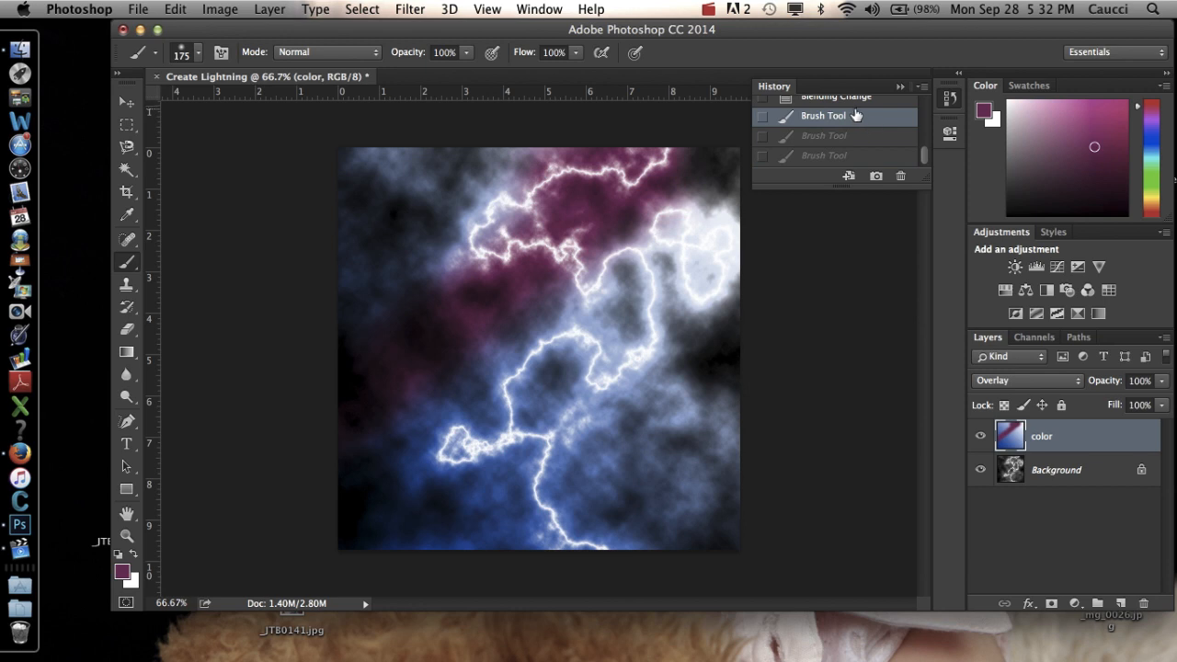
click(841, 97)
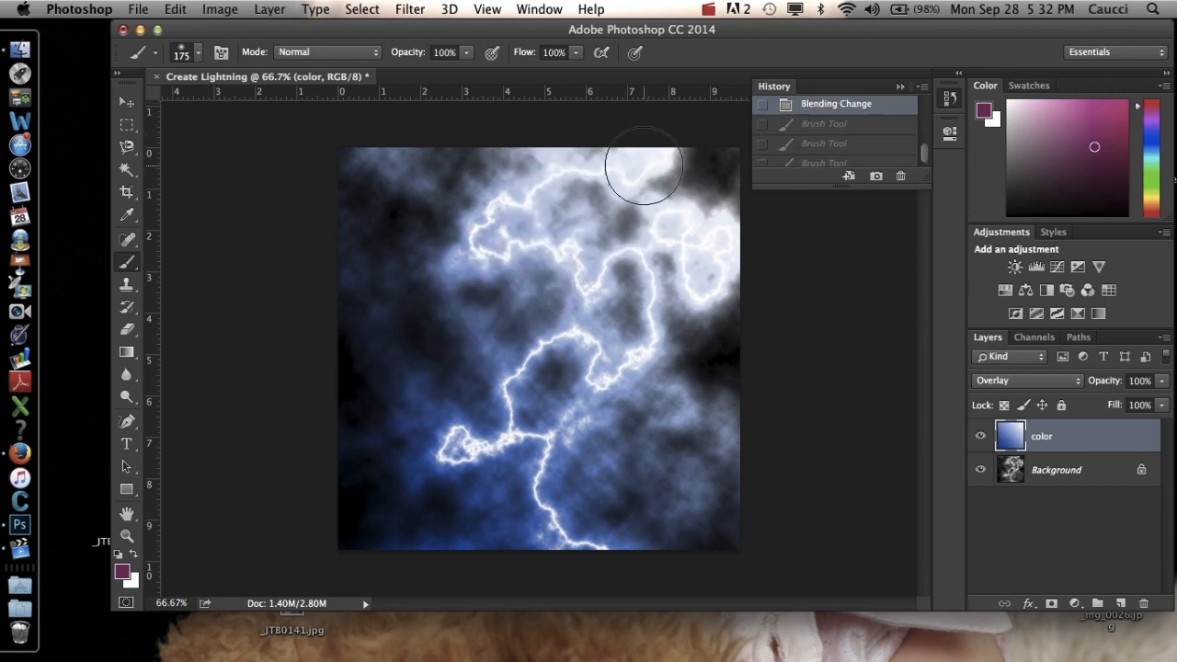
Paint one continuous magenta stroke along the main lightning bolt on the color layer with the 175 px brush.
mouse_move(643, 167)
mouse_down()
mouse_move(508, 202)
mouse_move(495, 250)
mouse_move(643, 306)
mouse_move(615, 354)
mouse_move(517, 390)
mouse_move(501, 437)
mouse_move(625, 565)
mouse_up()
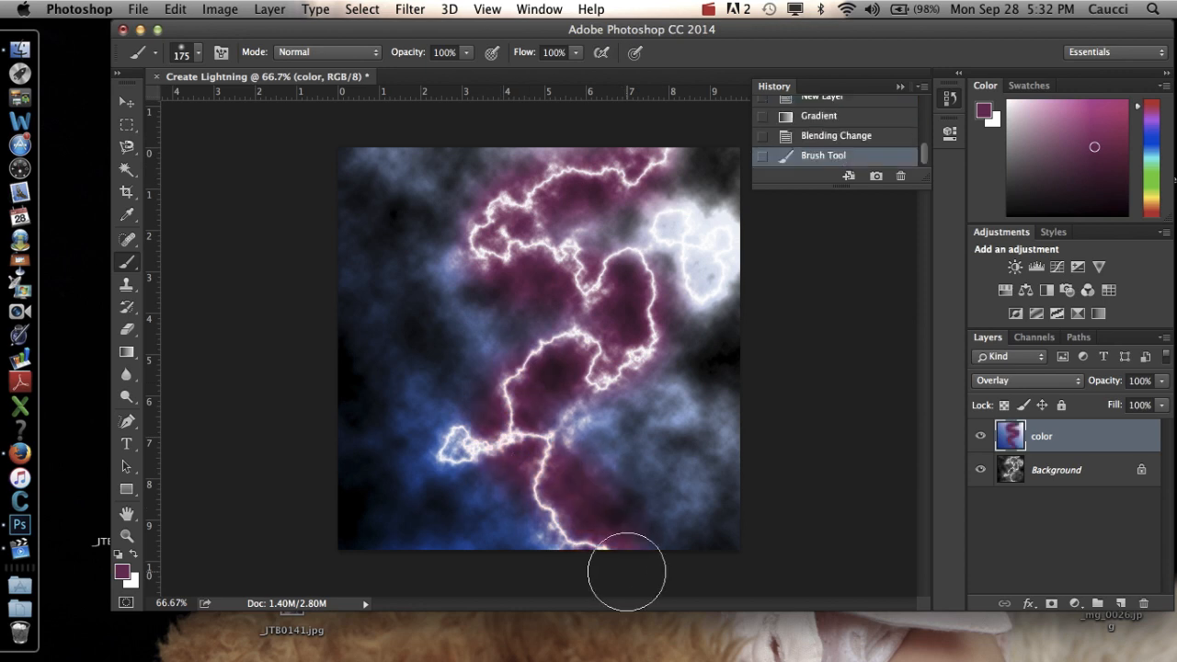
Set the foreground color to purple 522b67 and paint over the main bolt and the white lightning loop at the canvas's upper right.
click(121, 573)
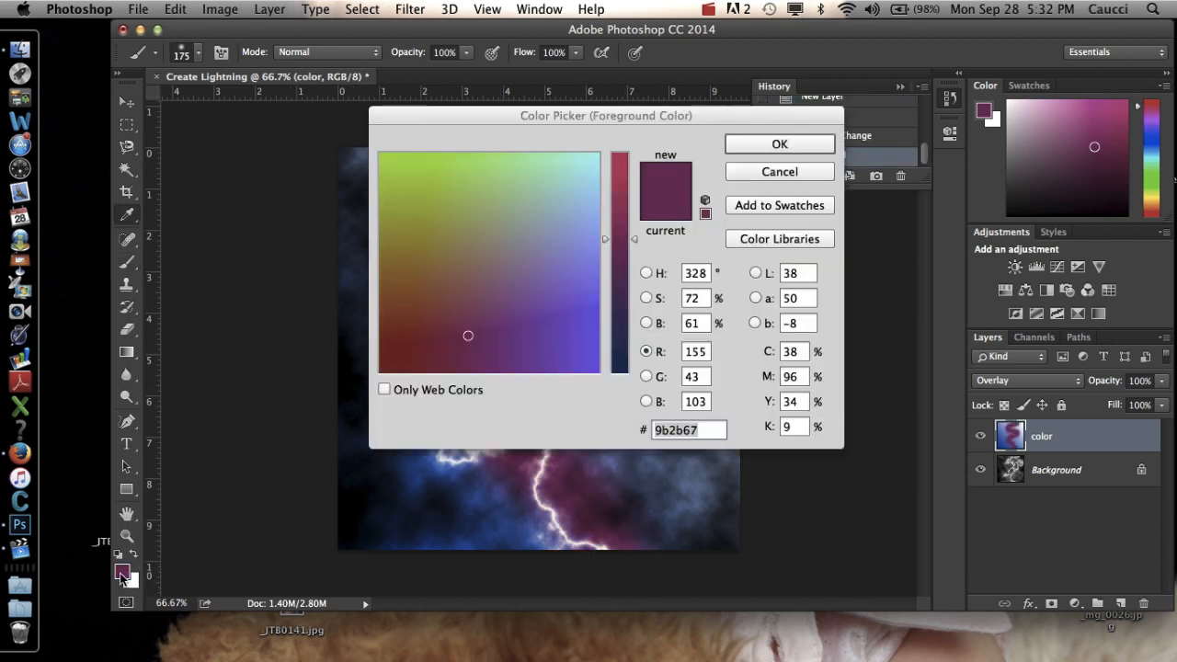
click(620, 301)
click(808, 145)
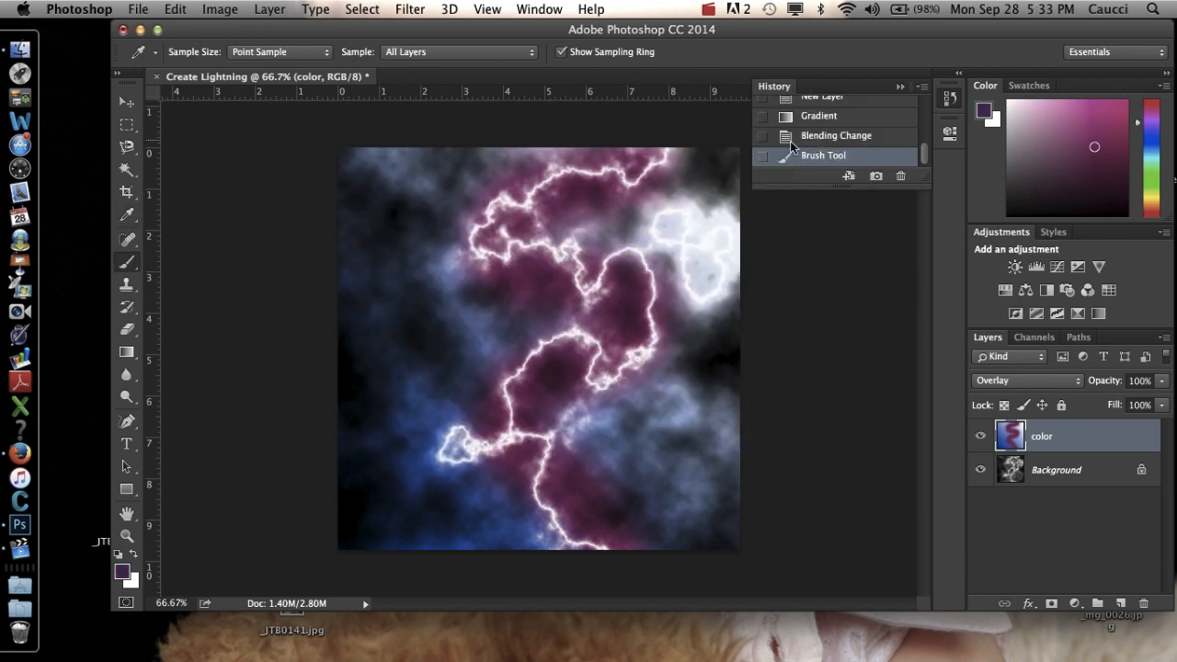
mouse_move(524, 237)
mouse_down()
mouse_move(612, 300)
mouse_move(638, 358)
mouse_move(546, 433)
mouse_move(550, 469)
mouse_move(631, 564)
mouse_up()
mouse_move(696, 251)
mouse_down()
mouse_move(720, 189)
mouse_move(735, 237)
mouse_move(714, 222)
mouse_move(667, 249)
mouse_move(703, 281)
mouse_move(743, 249)
mouse_up()
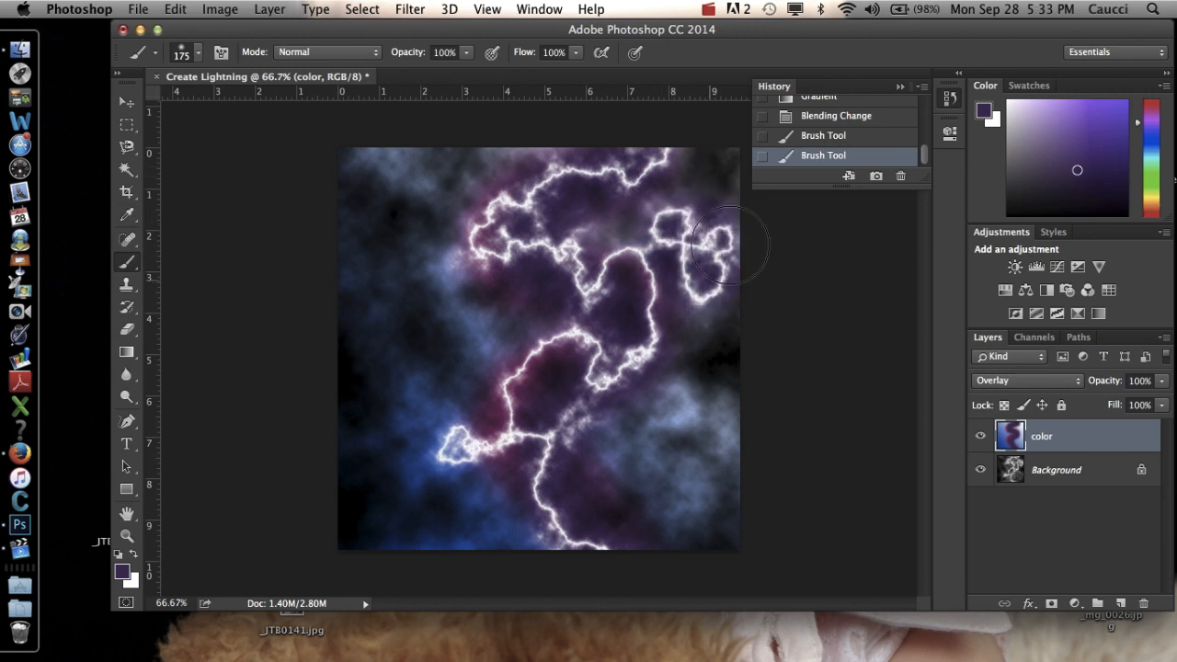
Shift the foreground color to a slightly redder purple and dab it on the lightning loop near the canvas's right edge.
click(123, 572)
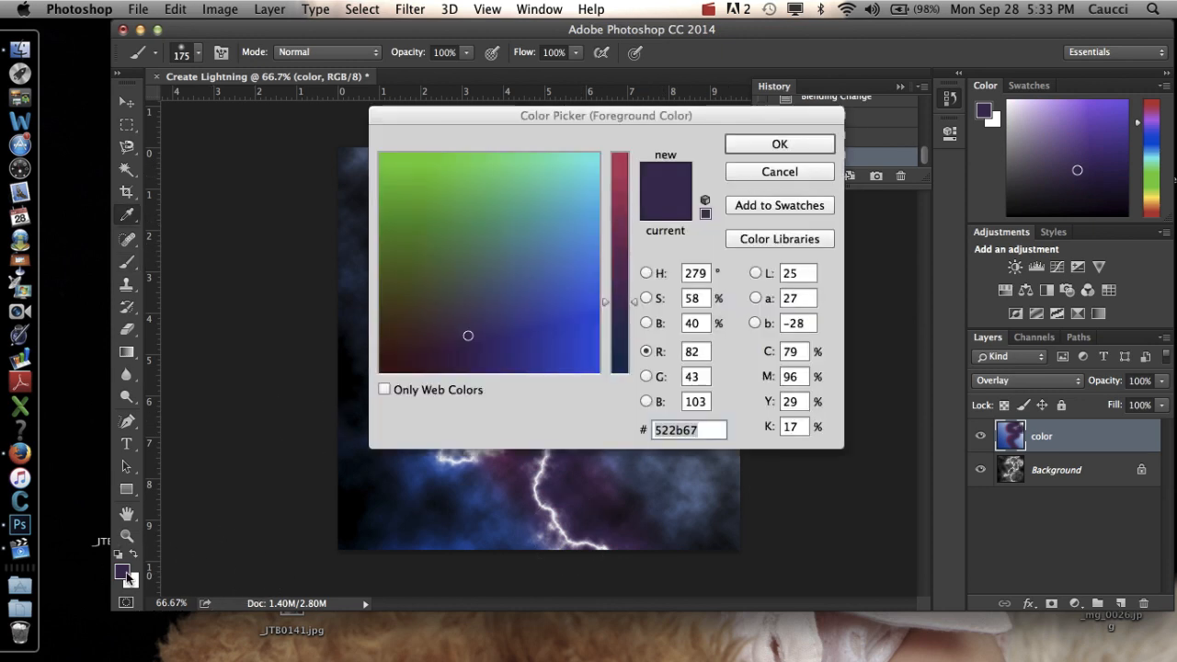
click(621, 287)
click(799, 148)
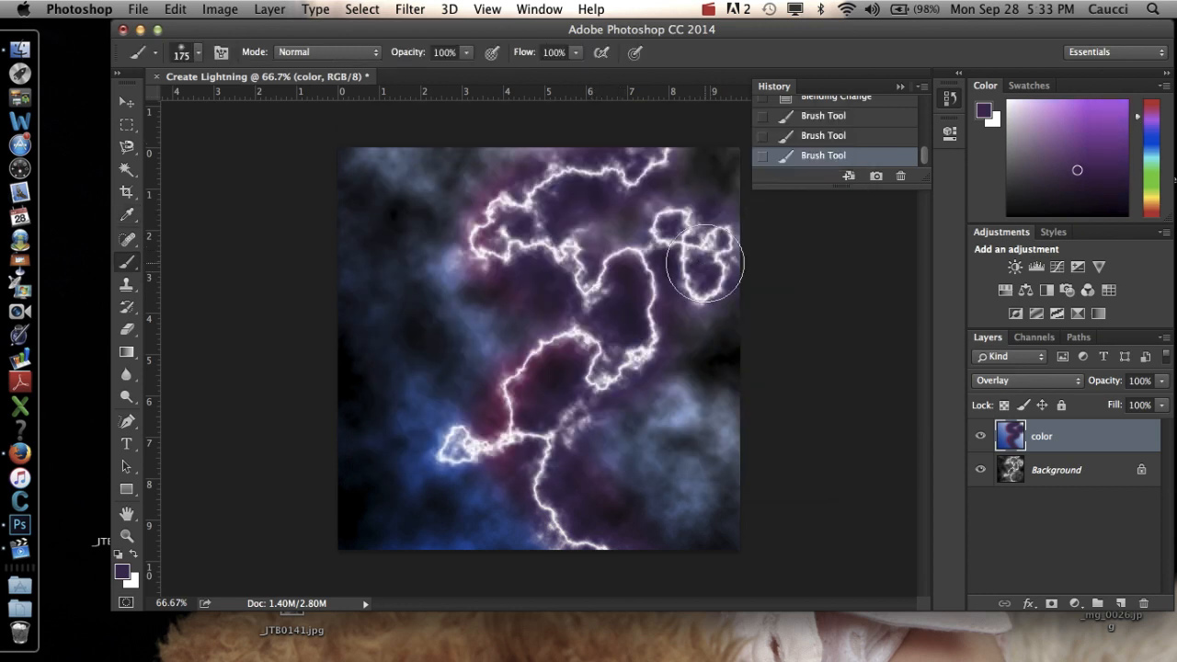
click(705, 263)
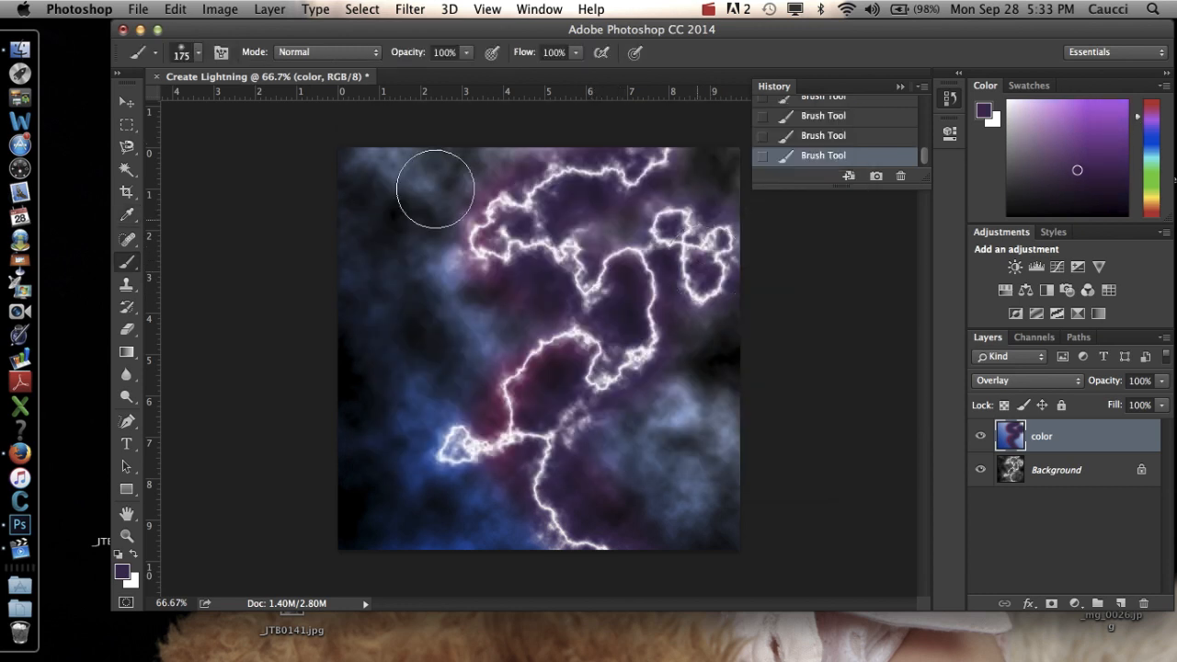
Save the document to the Desktop as Create Lightning.psd in Photoshop format, keeping layers and the embedded color profile.
click(138, 10)
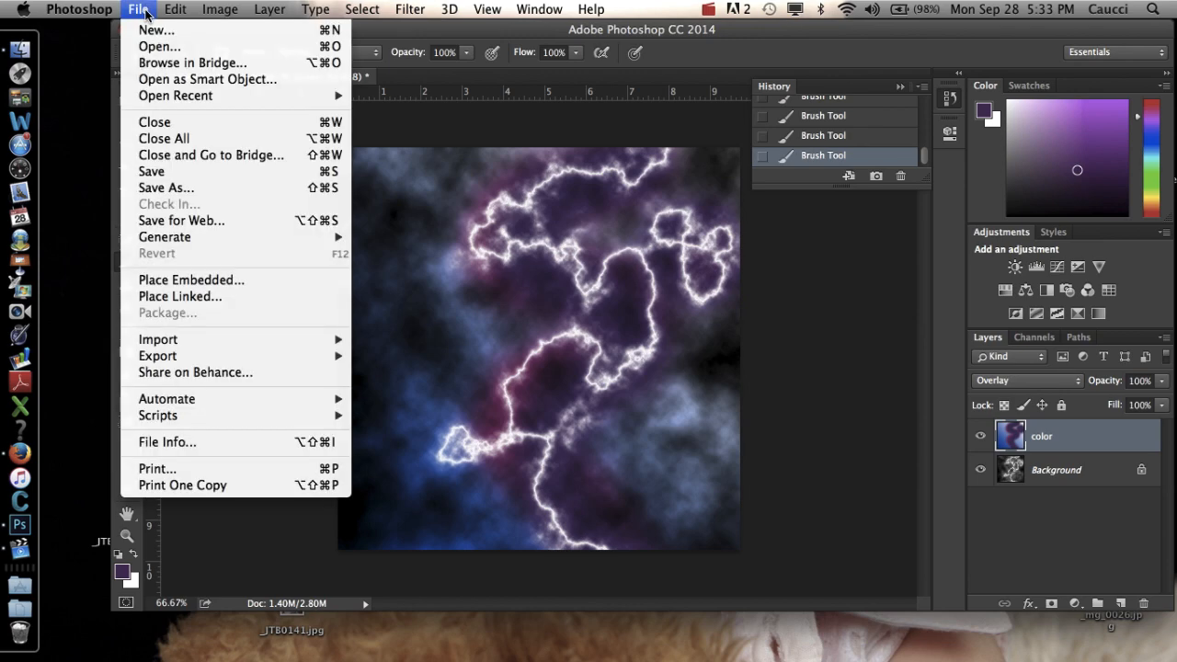
click(181, 188)
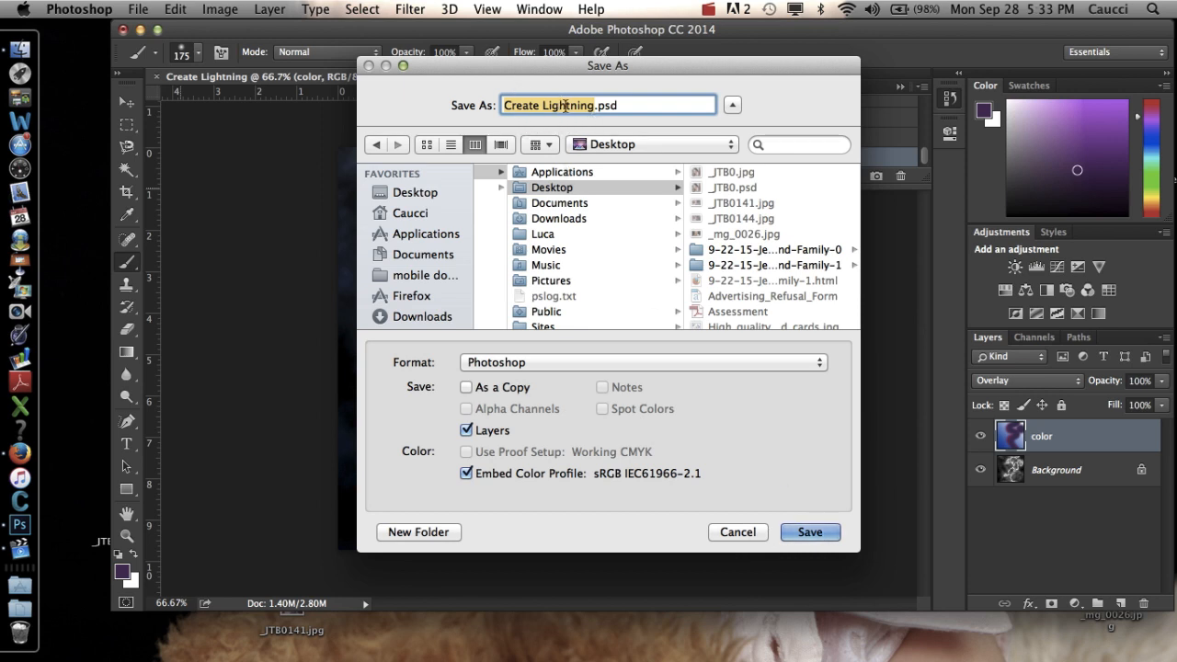
click(809, 532)
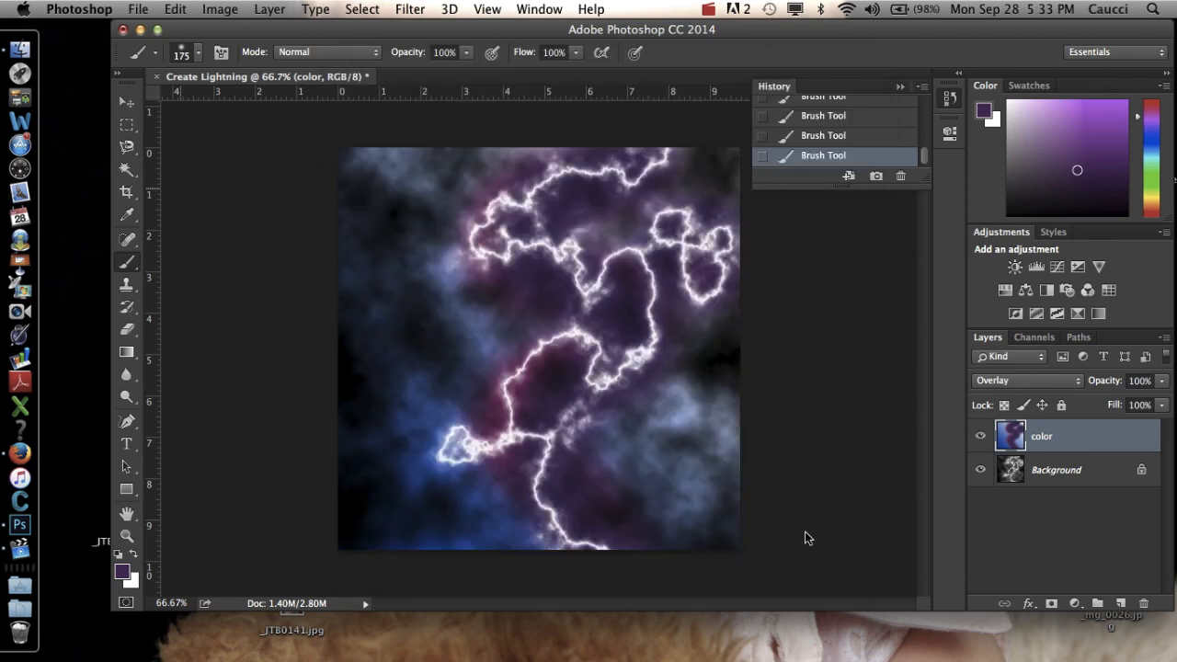
click(775, 267)
click(37, 553)
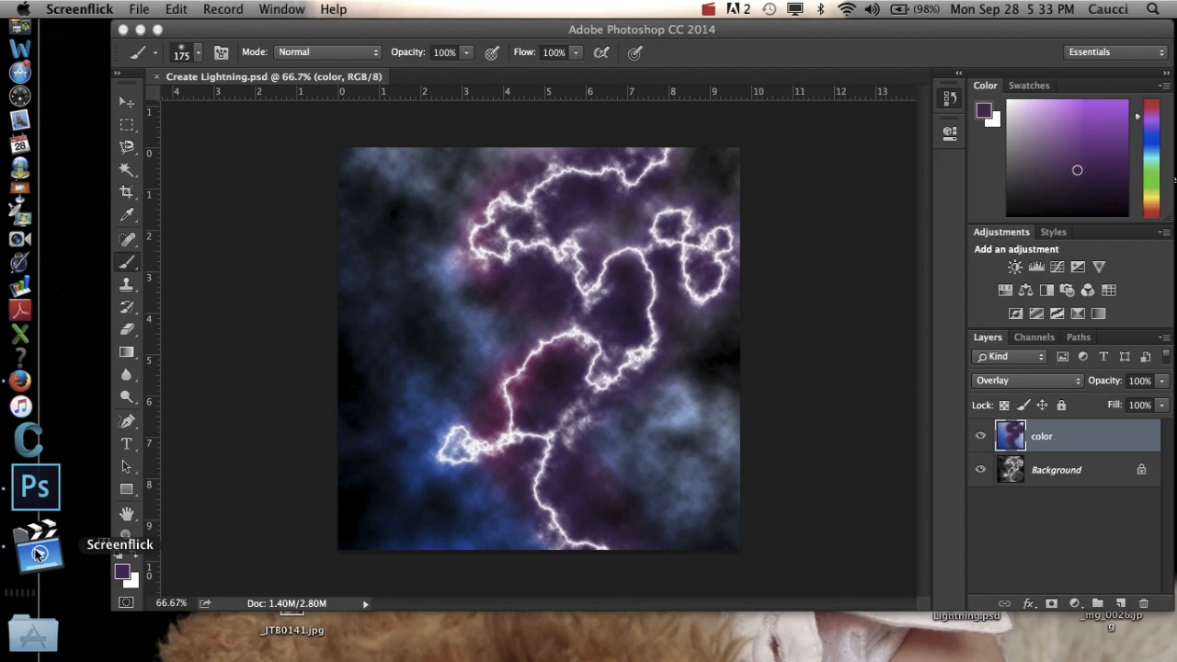